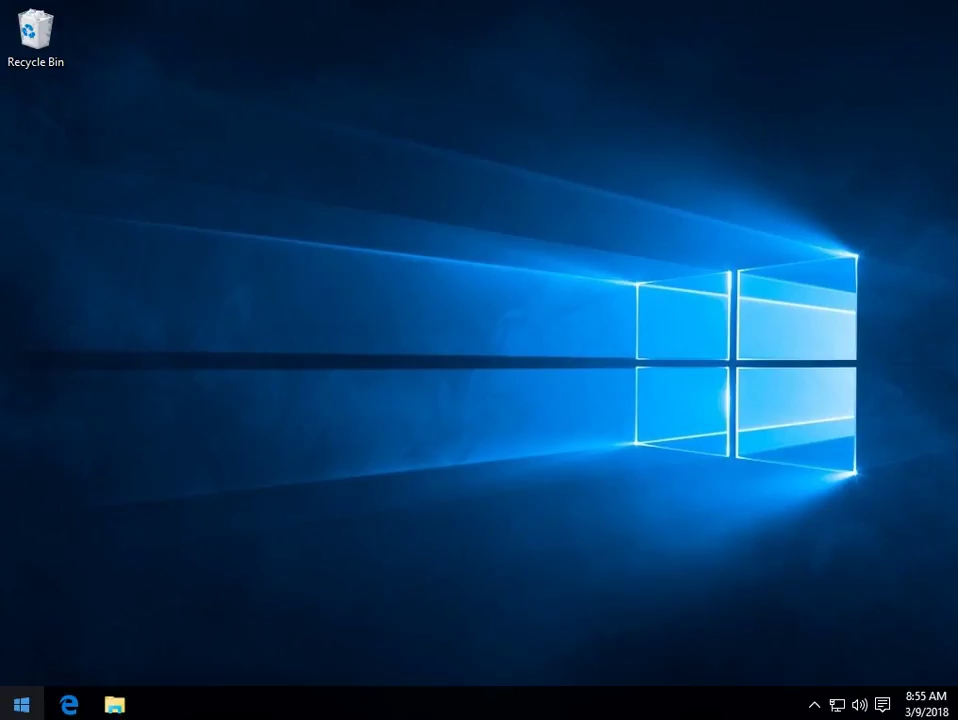
{"action": "left_click", "coordinate": [21, 705]}
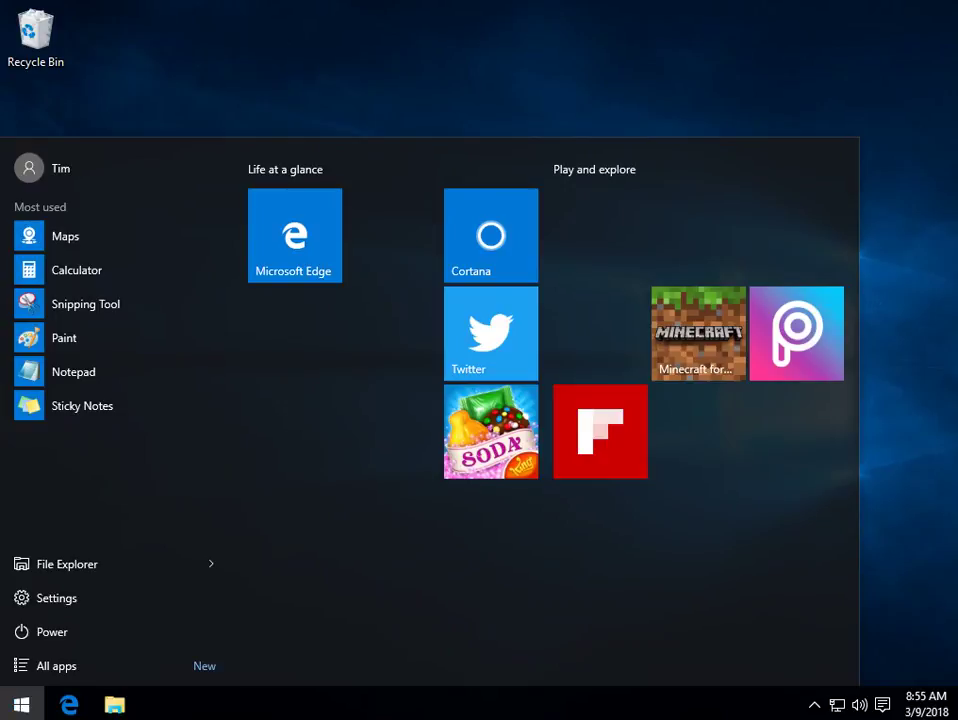
{"action": "key", "text": "Escape"}
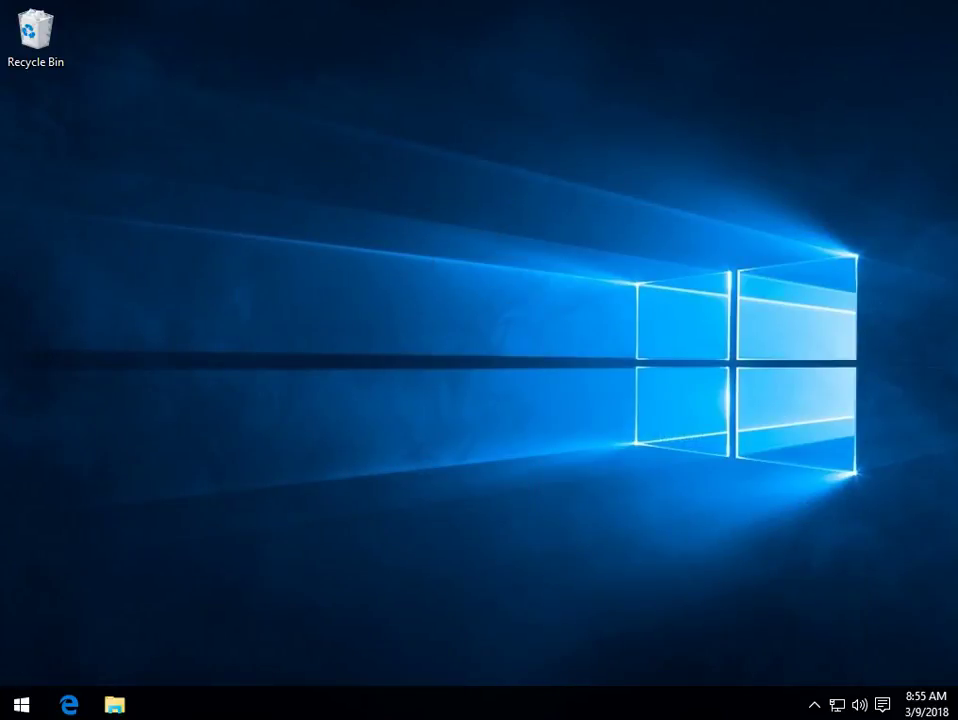
Run gpedit.msc to open the Local Group Policy Editor, and widen its tree pane and reposition the window
{"action": "key", "text": "super+r"}
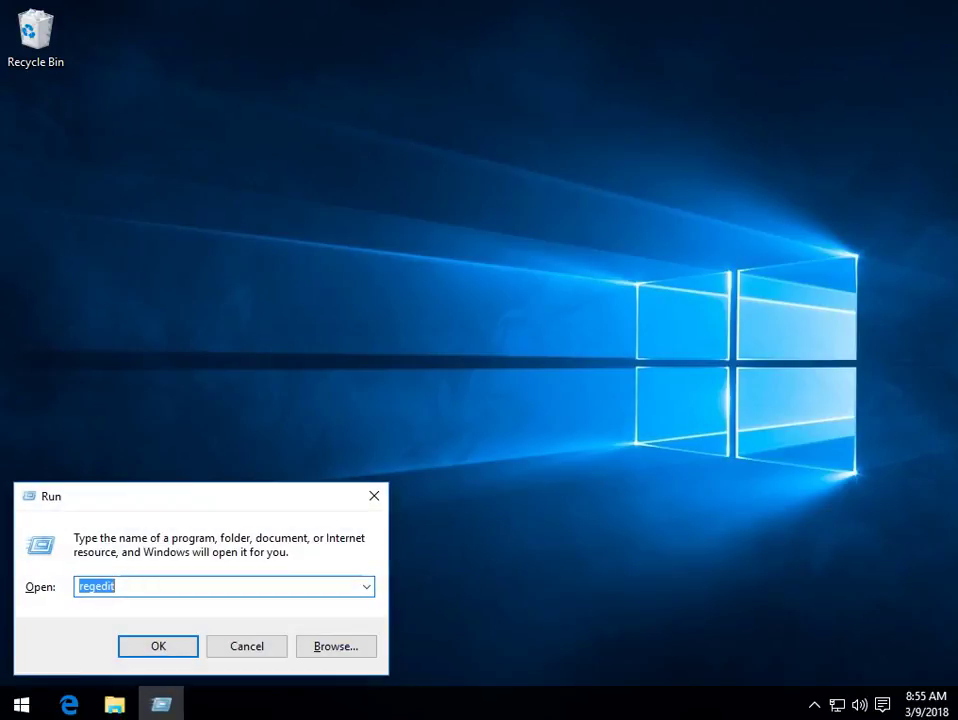
{"action": "type", "text": "gpedit."}
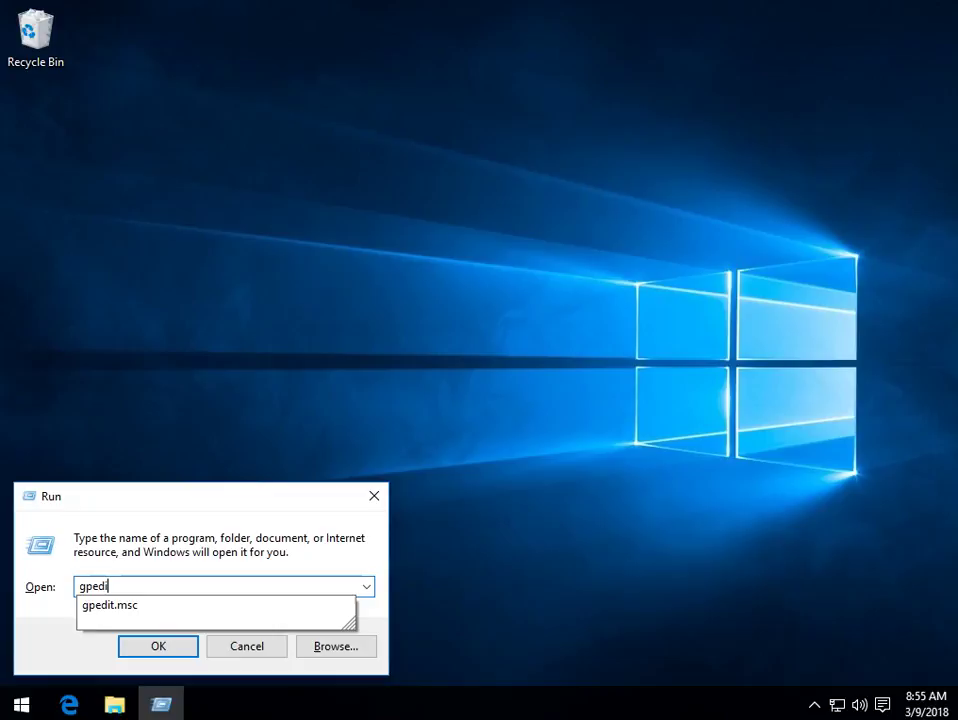
{"action": "type", "text": "msc"}
{"action": "key", "text": "Return"}
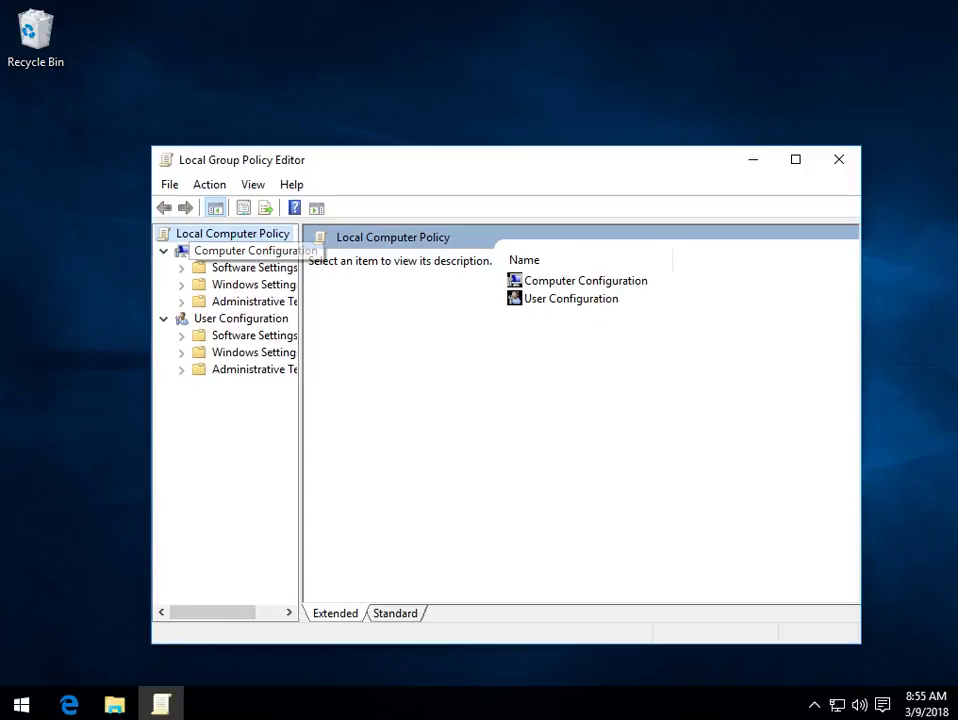
{"action": "left_click_drag", "start_coordinate": [300, 450], "coordinate": [395, 450]}
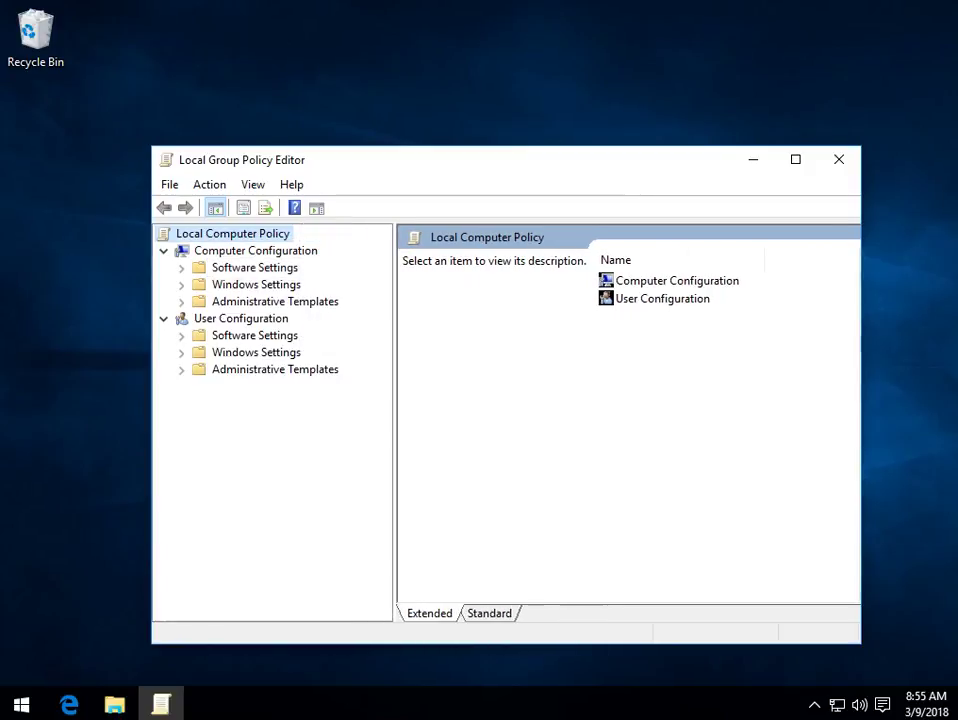
{"action": "left_click_drag", "start_coordinate": [424, 166], "coordinate": [389, 80]}
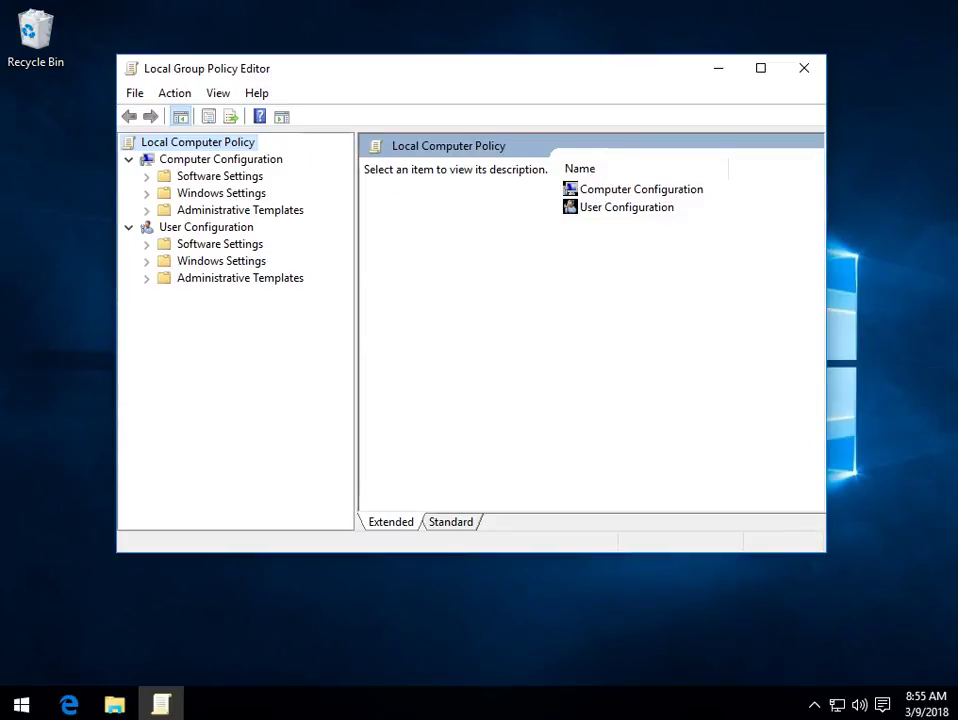
Show the Notifications policies under User Configuration > Administrative Templates > Start Menu and Taskbar, and read the Quiet Hours begin and end time descriptions
{"action": "left_click", "coordinate": [146, 278]}
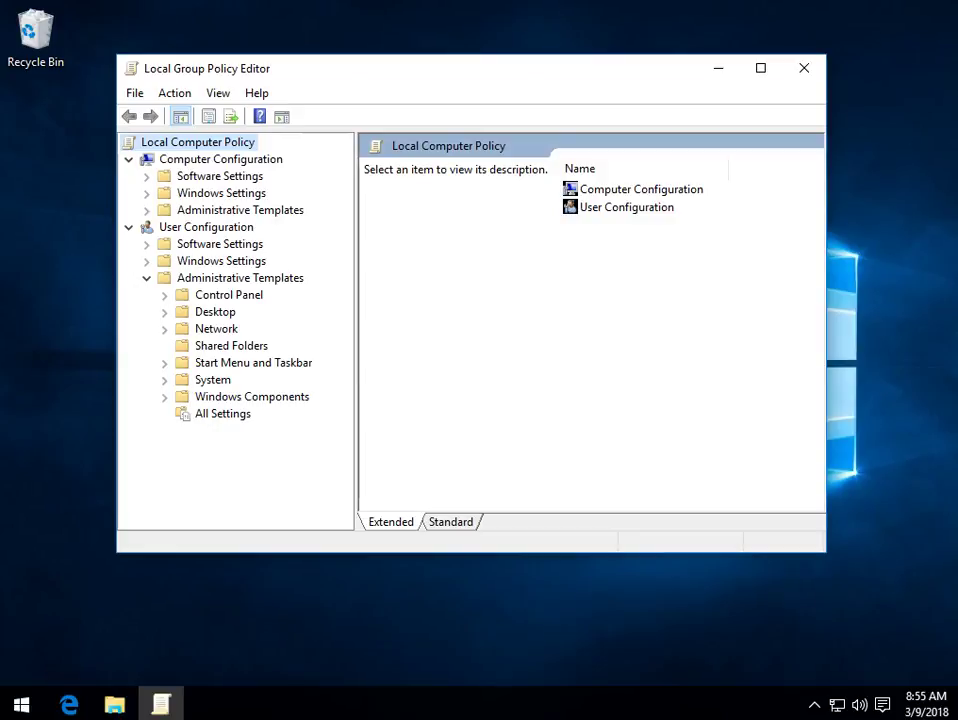
{"action": "left_click", "coordinate": [164, 363]}
{"action": "left_click", "coordinate": [244, 379]}
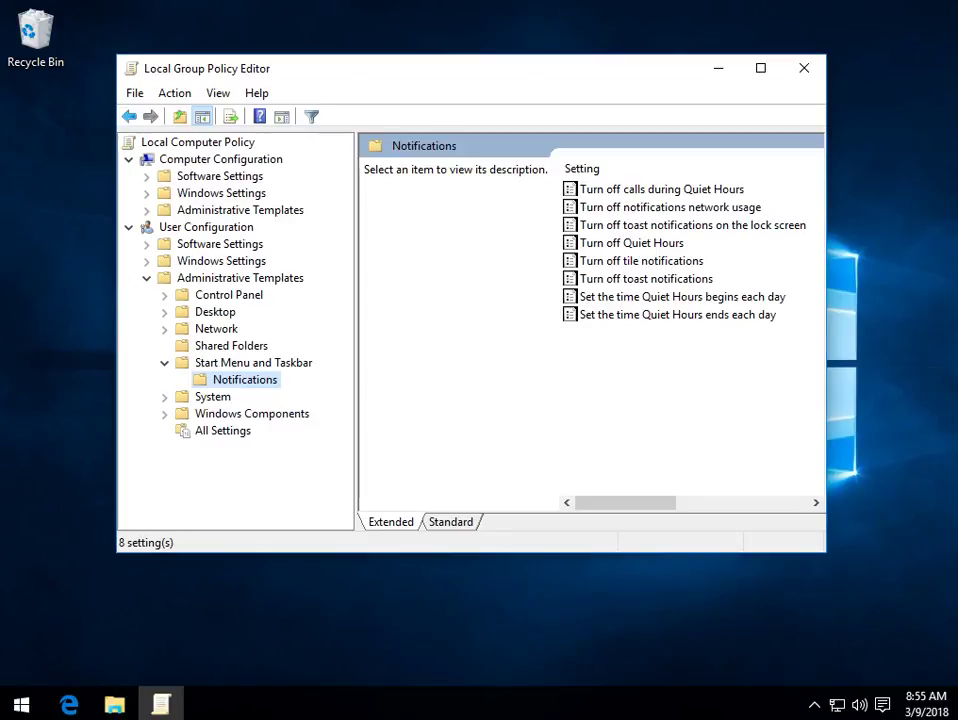
{"action": "left_click", "coordinate": [682, 296]}
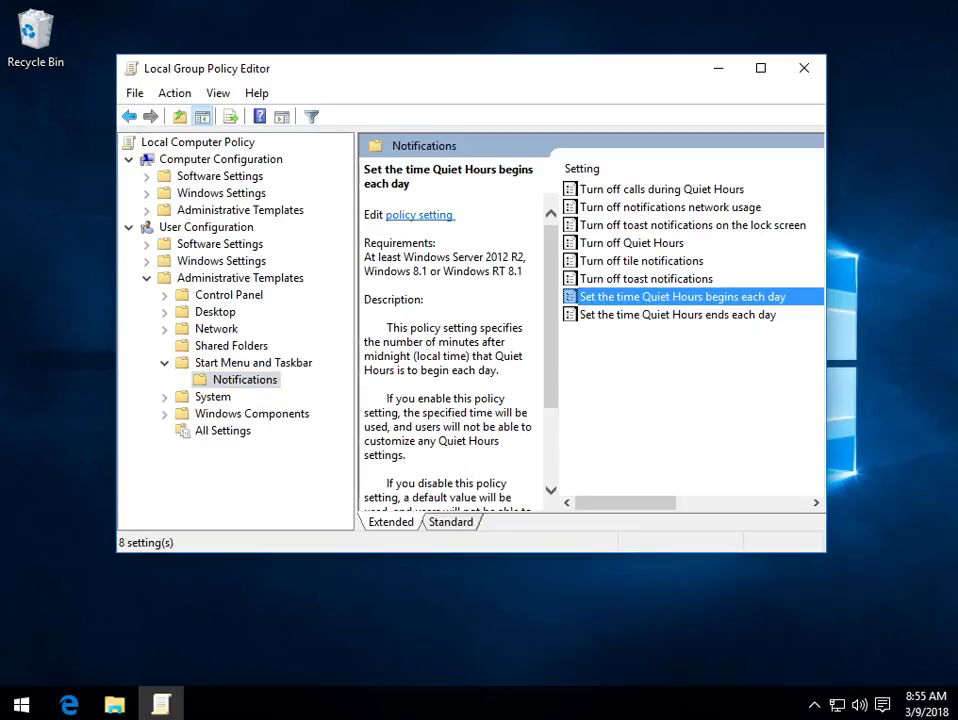
{"action": "left_click", "coordinate": [677, 314]}
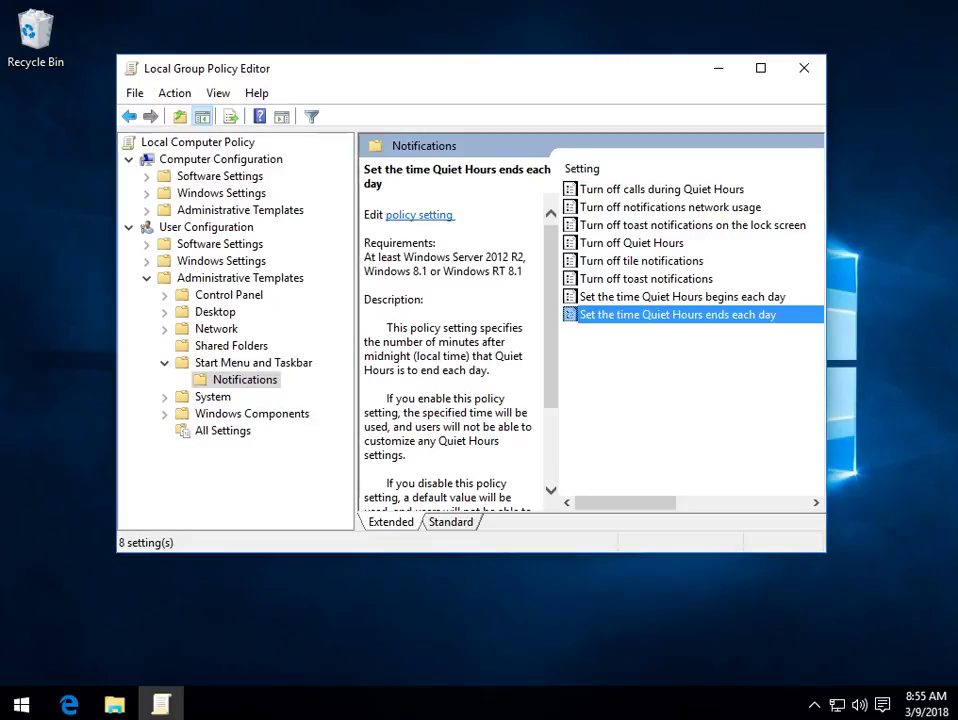
{"action": "left_click", "coordinate": [682, 296]}
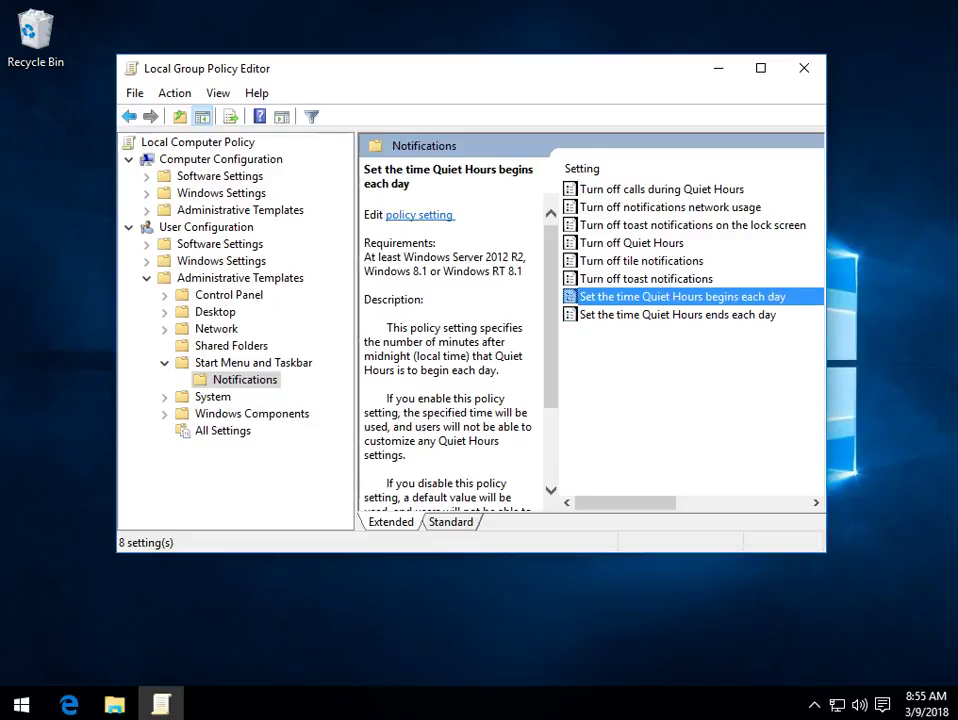
{"action": "left_click", "coordinate": [677, 314]}
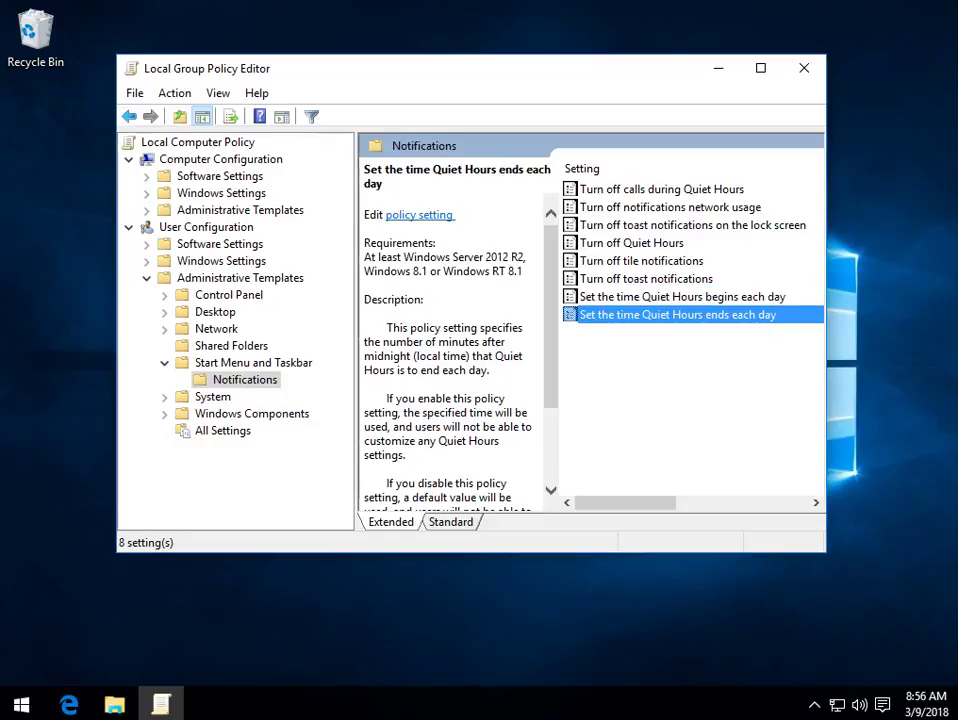
Try enabling the policy for the time Quiet Hours begins each day with 120 minutes after midnight, and discard the change
{"action": "left_click", "coordinate": [682, 296]}
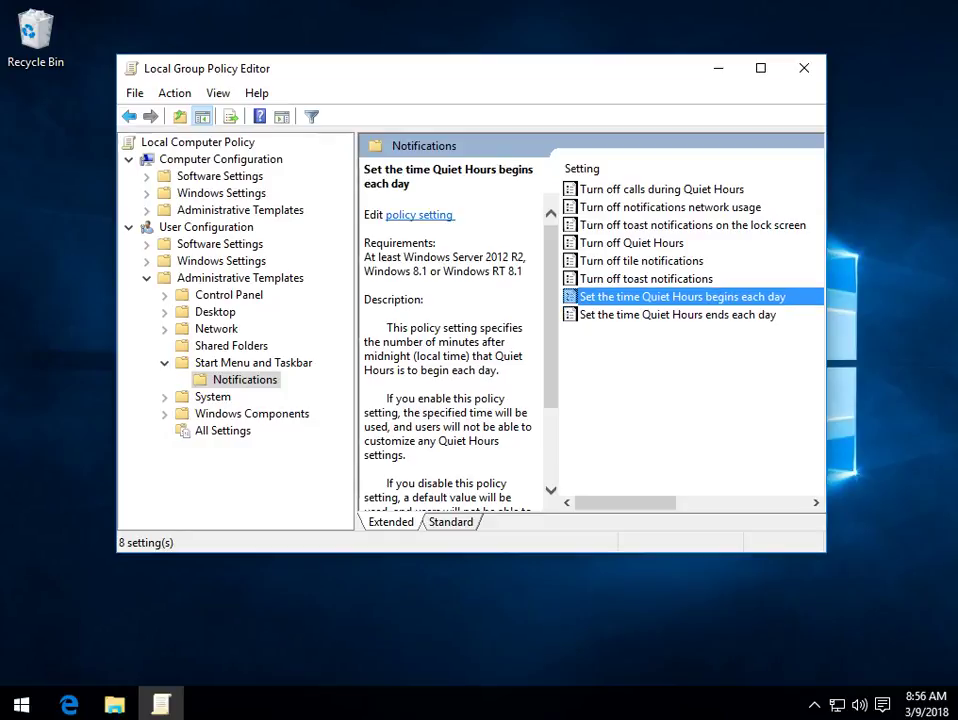
{"action": "key", "text": "Return"}
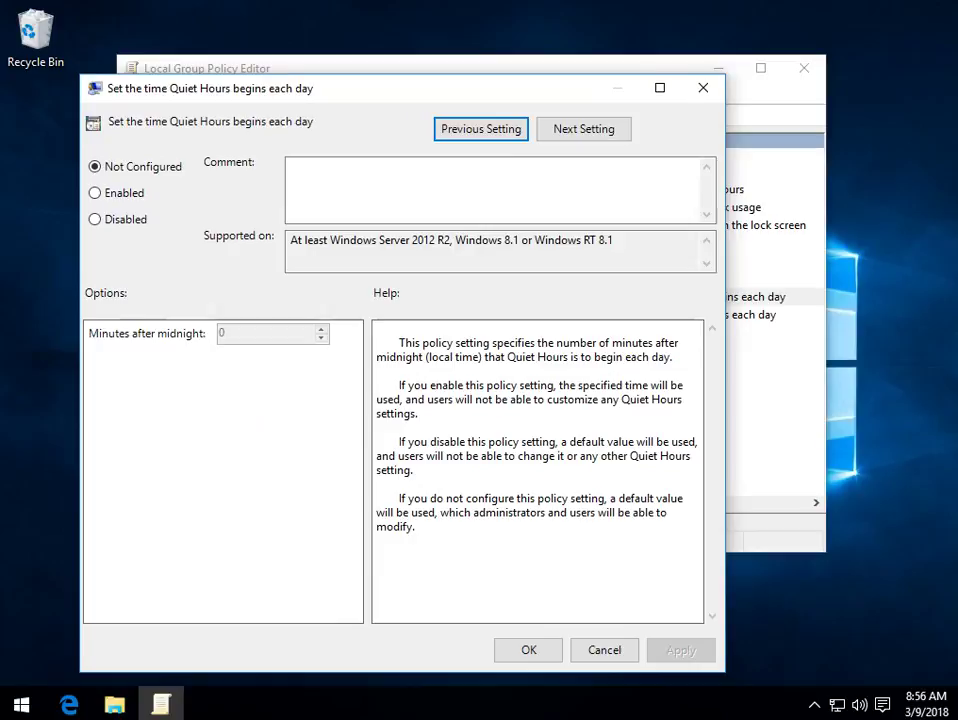
{"action": "left_click_drag", "start_coordinate": [377, 90], "coordinate": [426, 54]}
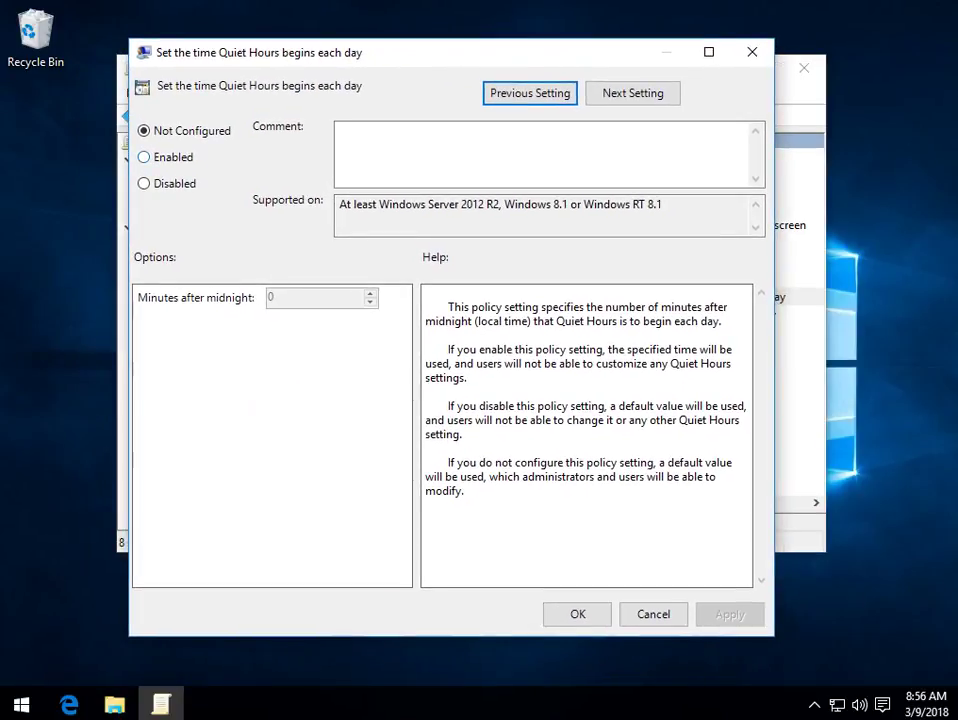
{"action": "left_click", "coordinate": [144, 157]}
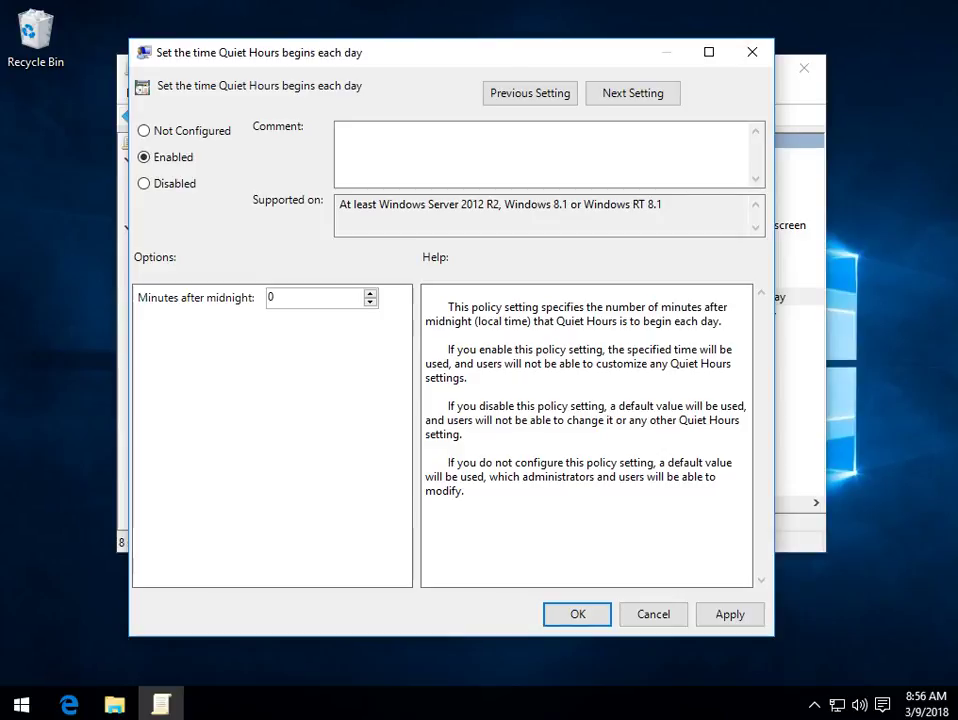
{"action": "left_click_drag", "start_coordinate": [276, 297], "coordinate": [266, 297]}
{"action": "type", "text": "60"}
{"action": "key", "text": "ctrl+a"}
{"action": "type", "text": "120"}
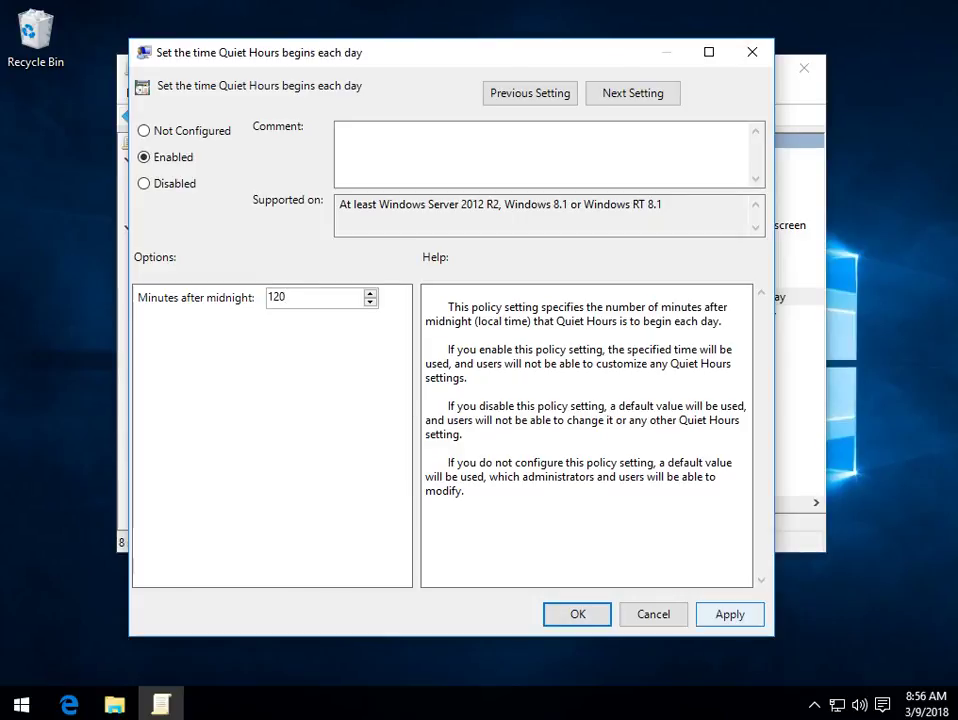
{"action": "left_click", "coordinate": [144, 131]}
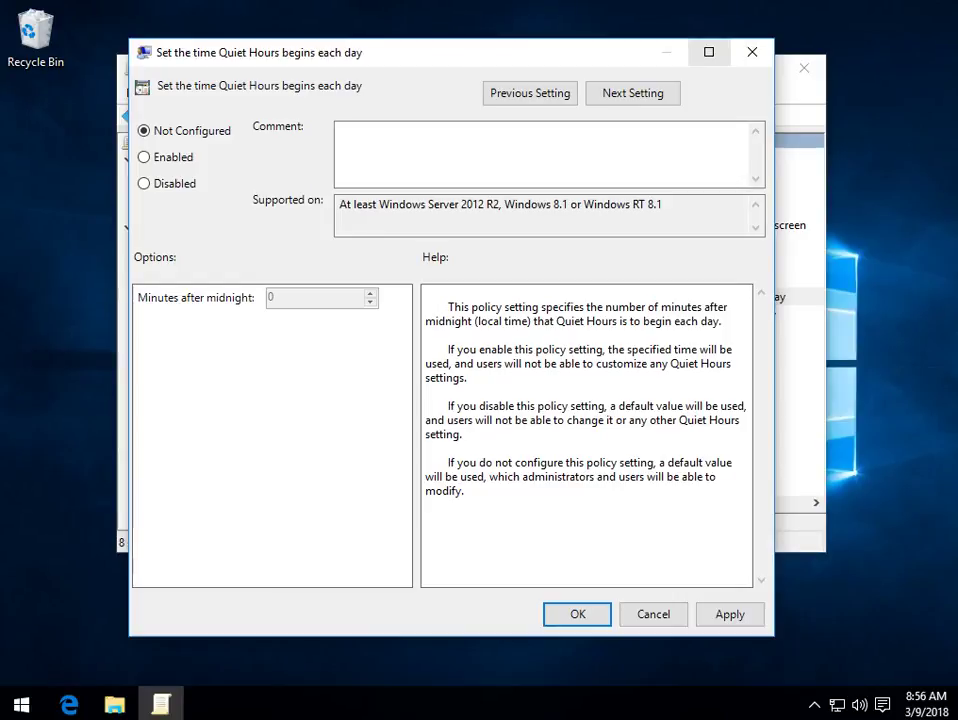
{"action": "left_click", "coordinate": [752, 52]}
Try enabling the policy for the time Quiet Hours ends each day with 360 minutes after midnight
{"action": "double_click", "coordinate": [677, 314]}
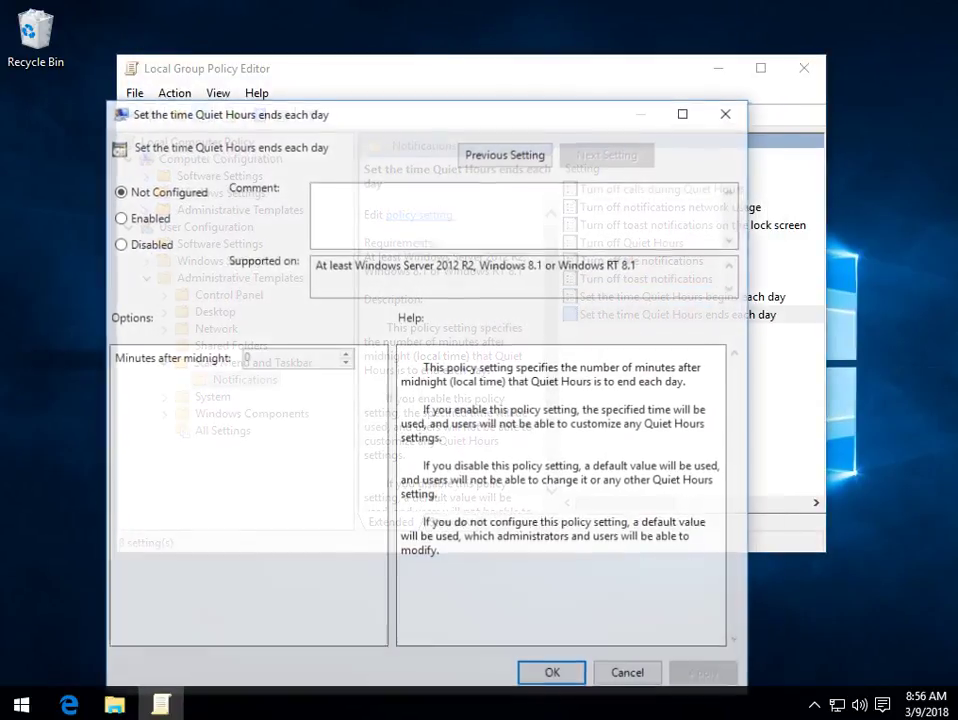
{"action": "key", "text": "Down"}
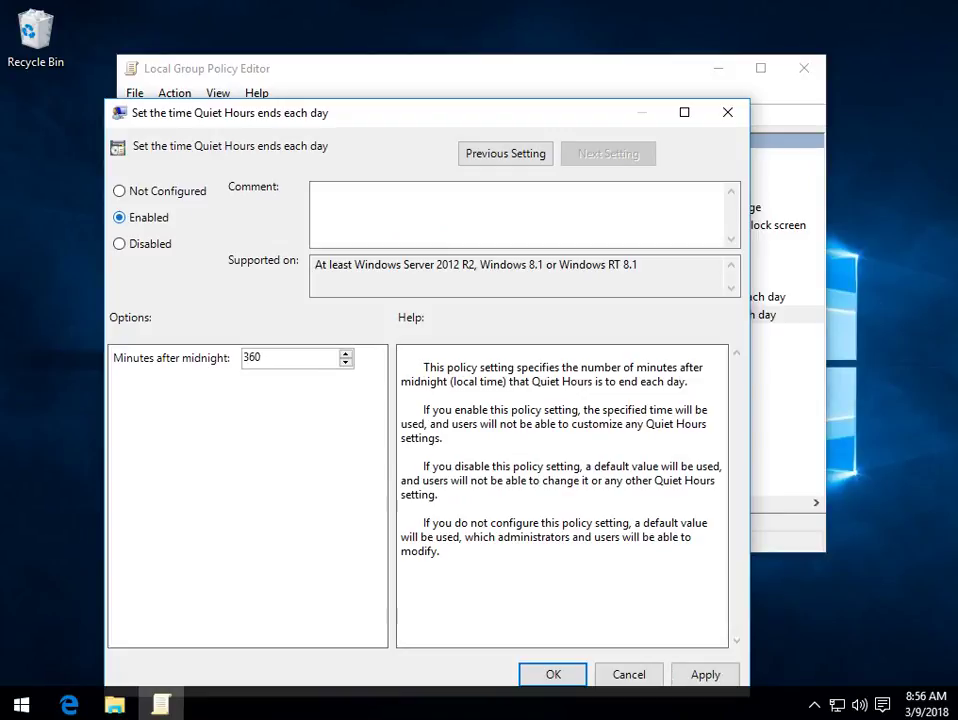
{"action": "left_click", "coordinate": [420, 214]}
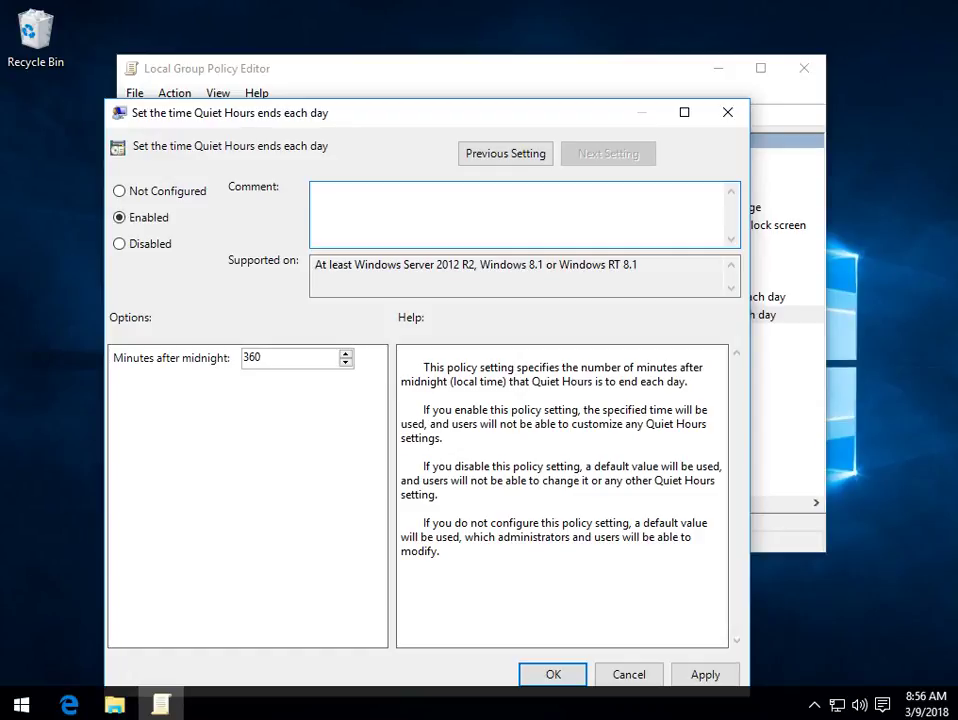
{"action": "left_click", "coordinate": [254, 357]}
{"action": "left_click", "coordinate": [261, 357]}
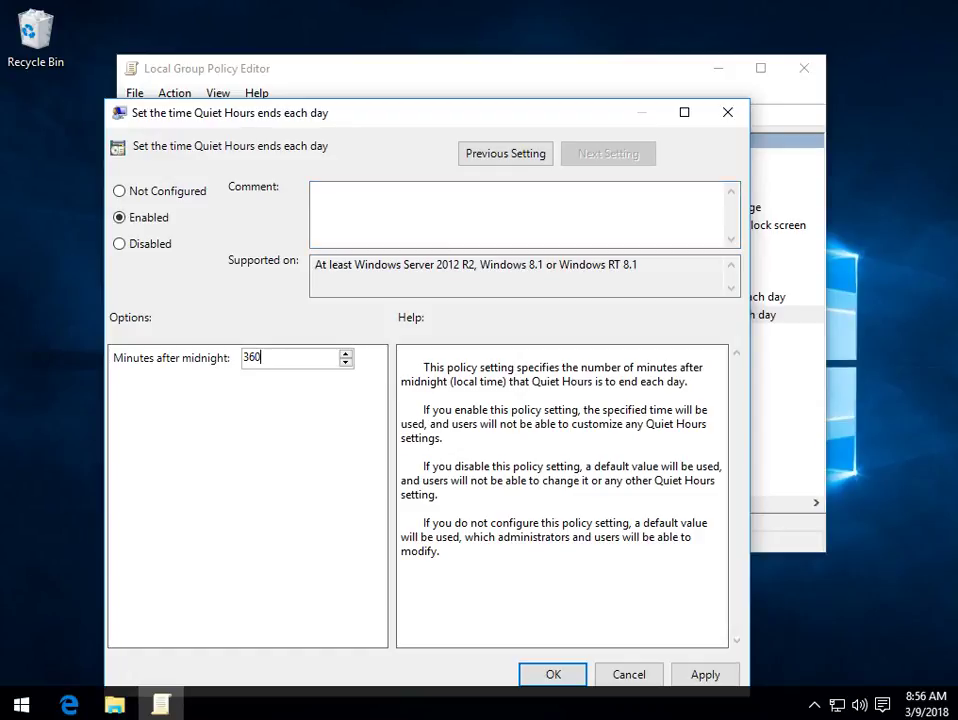
Try 480 minutes after midnight for the Quiet Hours end time, and return the policy to Not Configured without saving
{"action": "double_click", "coordinate": [257, 357]}
{"action": "left_click", "coordinate": [262, 357]}
{"action": "key", "text": "BackSpace"}
{"action": "key", "text": "BackSpace"}
{"action": "key", "text": "BackSpace"}
{"action": "type", "text": "480"}
{"action": "left_click", "coordinate": [119, 191]}
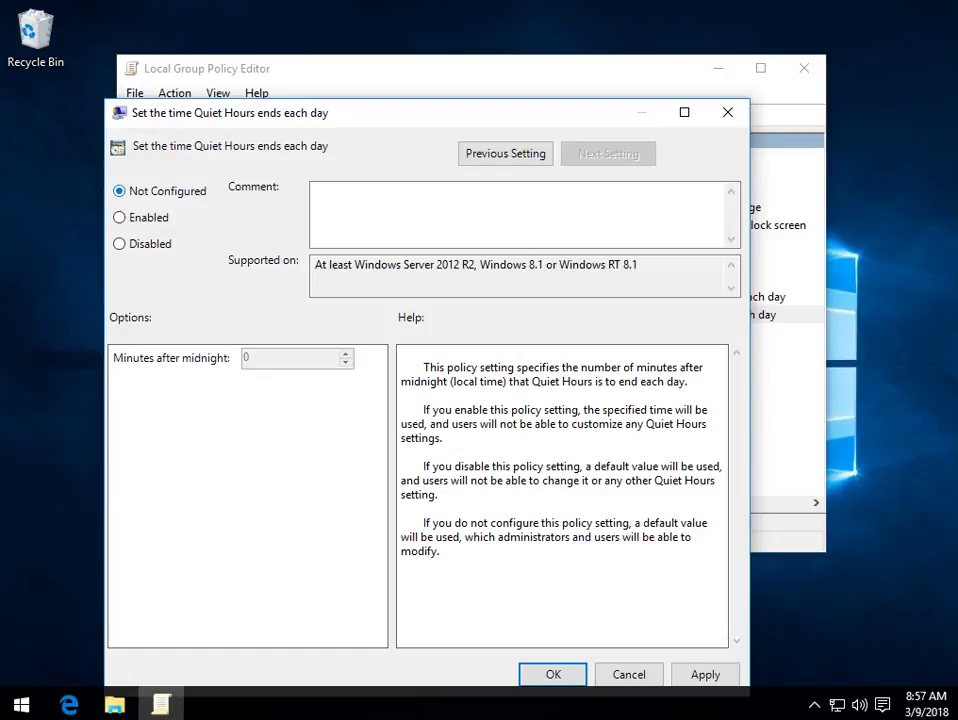
{"action": "left_click", "coordinate": [628, 674]}
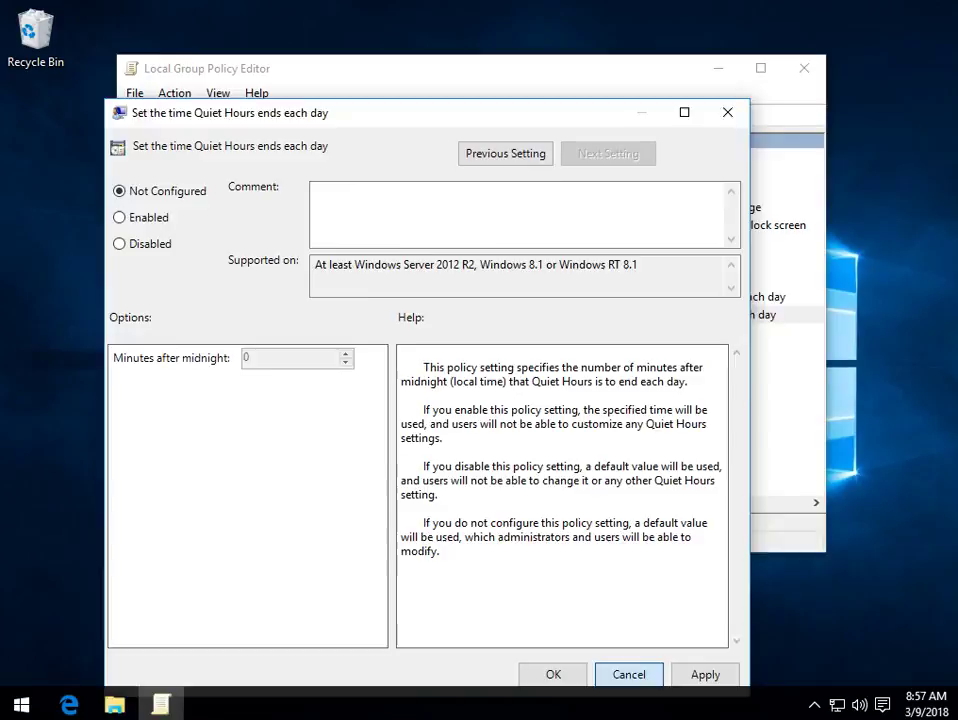
{"action": "key", "text": "Return"}
Close the Local Group Policy Editor and run regedit to open the Registry Editor, allowing it to make changes
{"action": "left_click", "coordinate": [803, 67]}
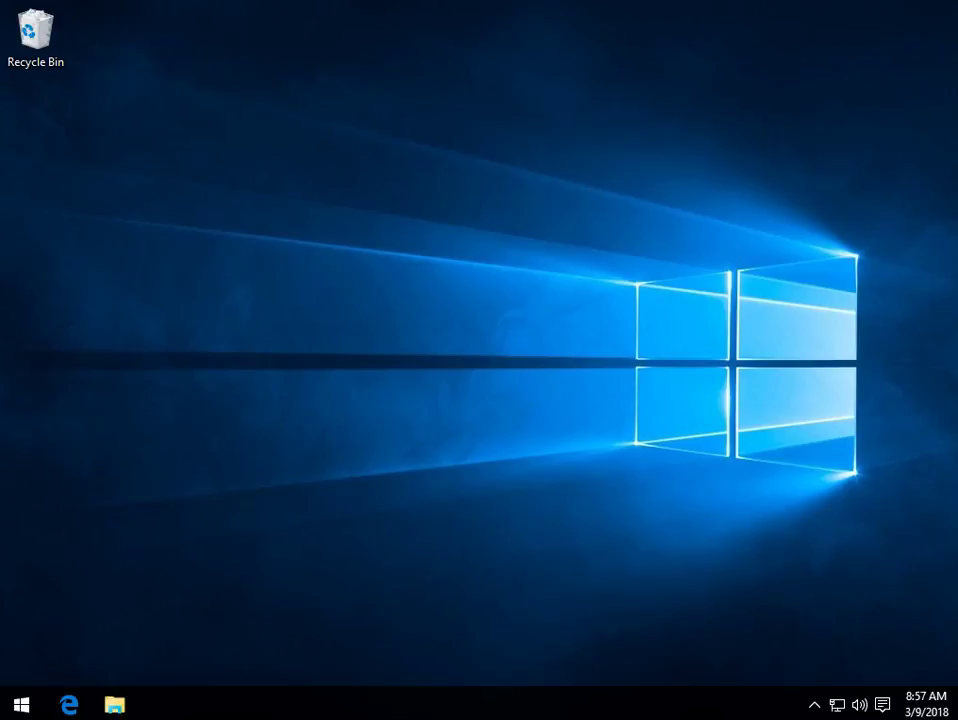
{"action": "key", "text": "super+r"}
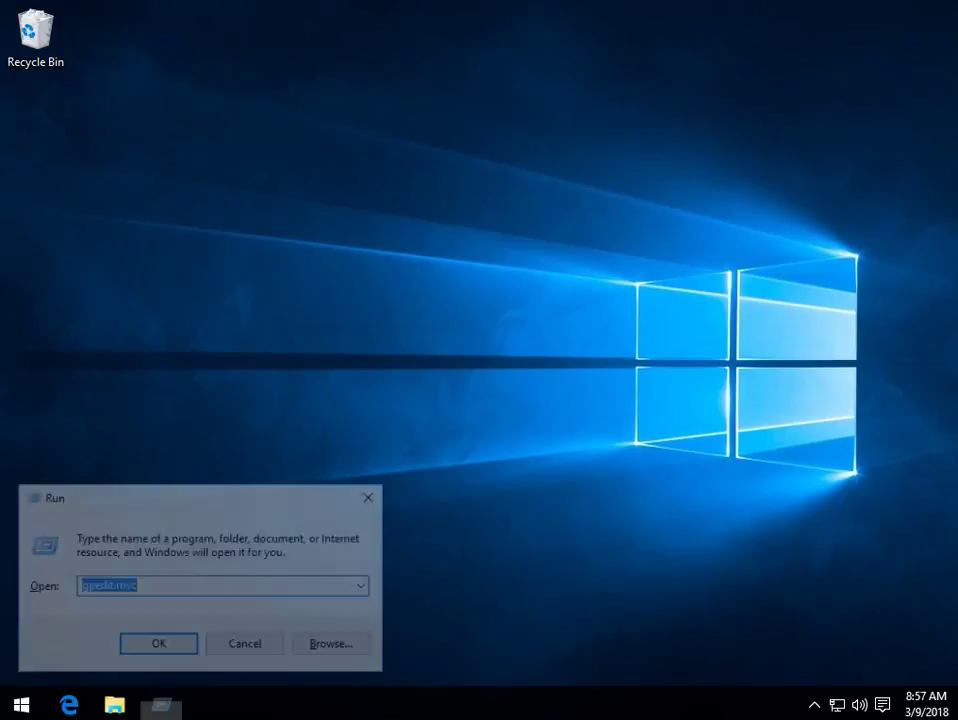
{"action": "type", "text": "regedit"}
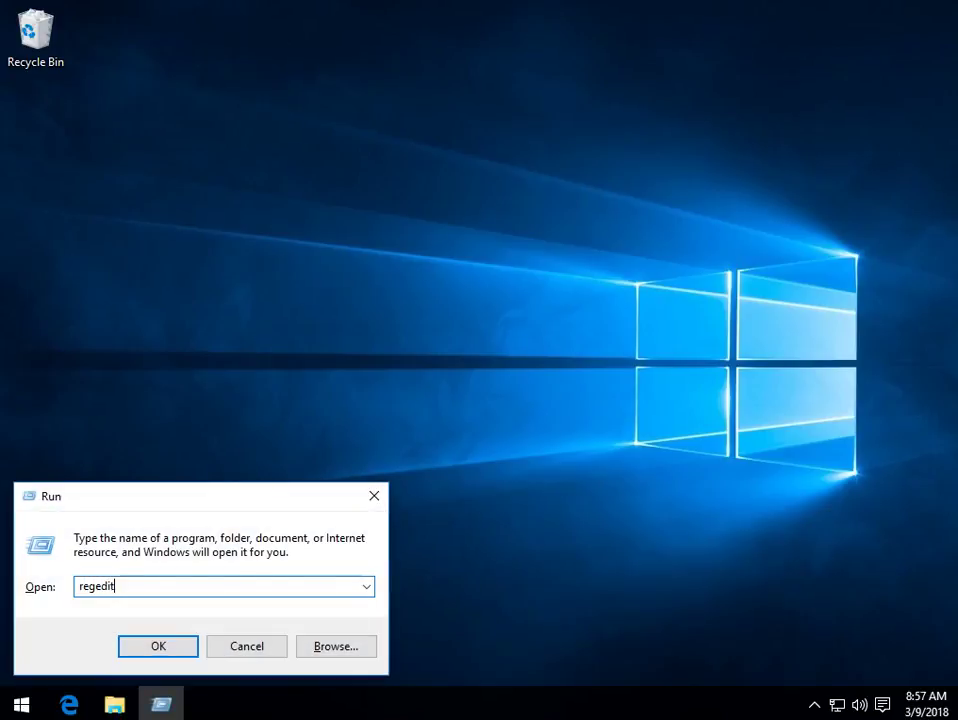
{"action": "key", "text": "Return"}
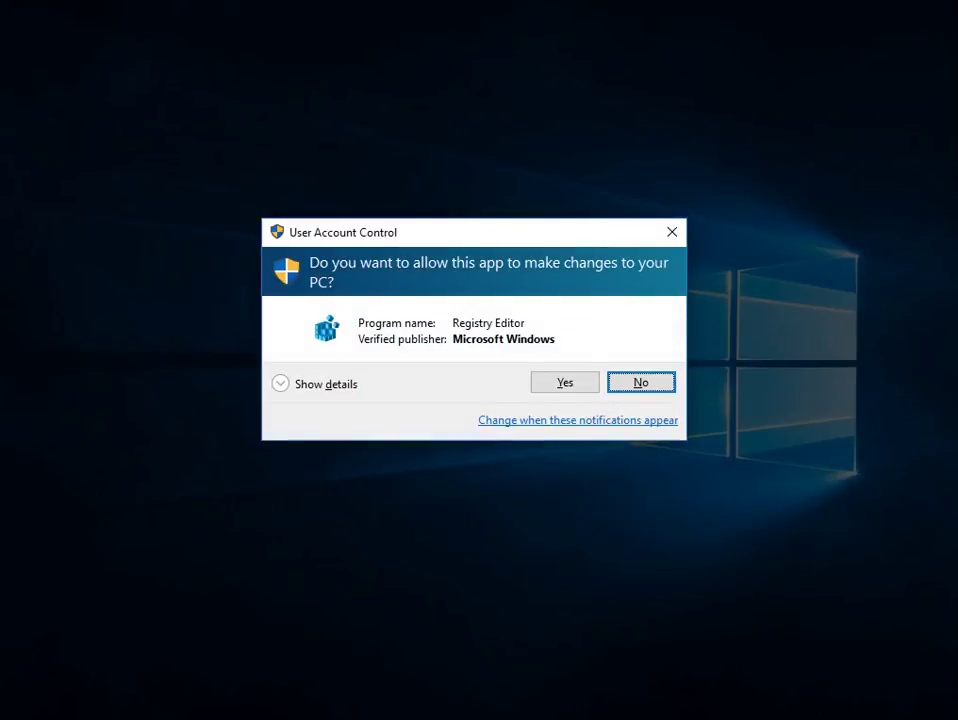
{"action": "key", "text": "alt+y"}
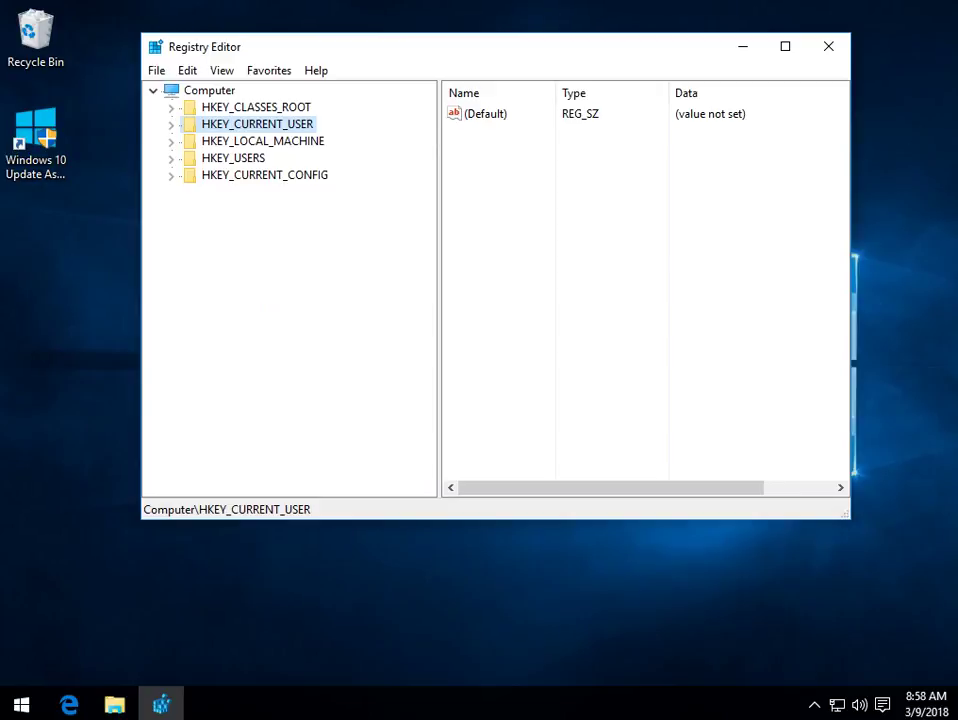
Go to the registry key HKEY_CURRENT_USER\SOFTWARE\Policies\Microsoft\Windows\CurrentVersion
{"action": "key", "text": "Right"}
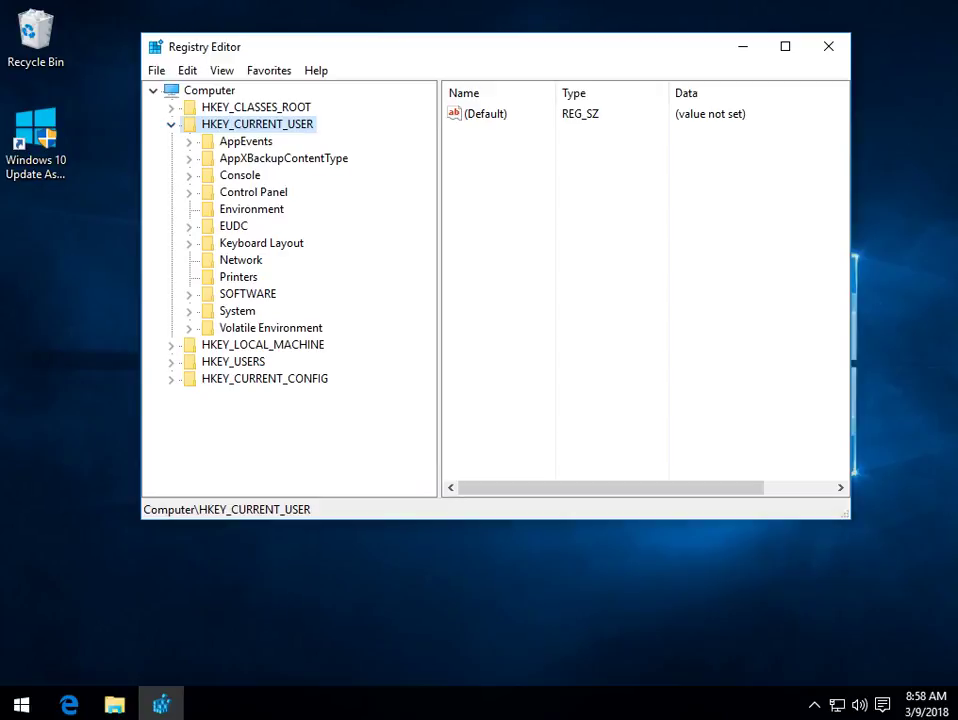
{"action": "left_click", "coordinate": [188, 294]}
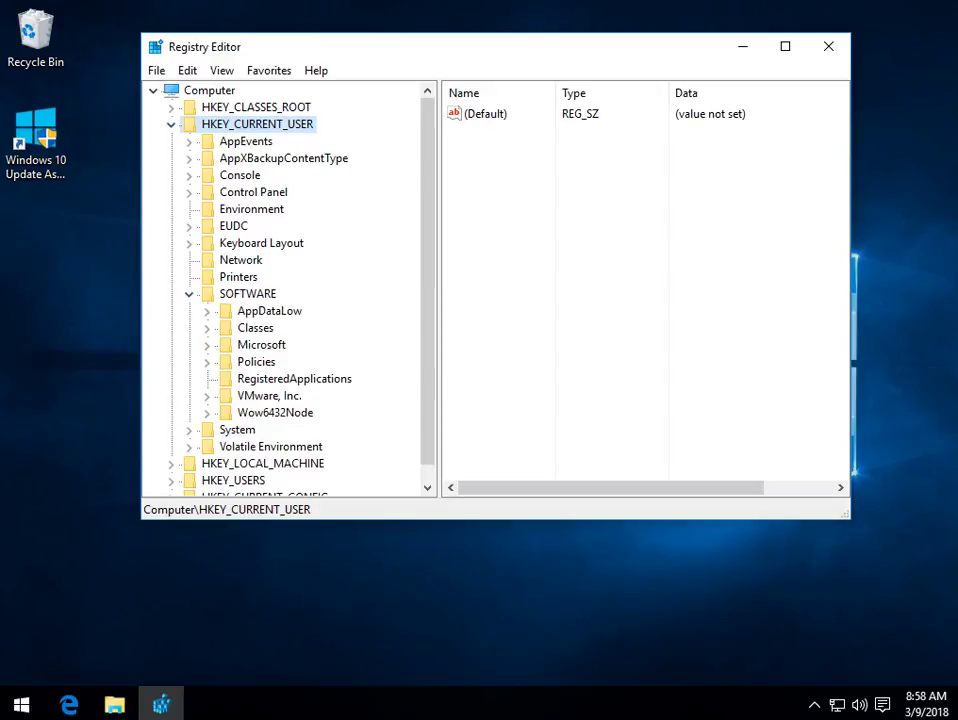
{"action": "left_click", "coordinate": [207, 362]}
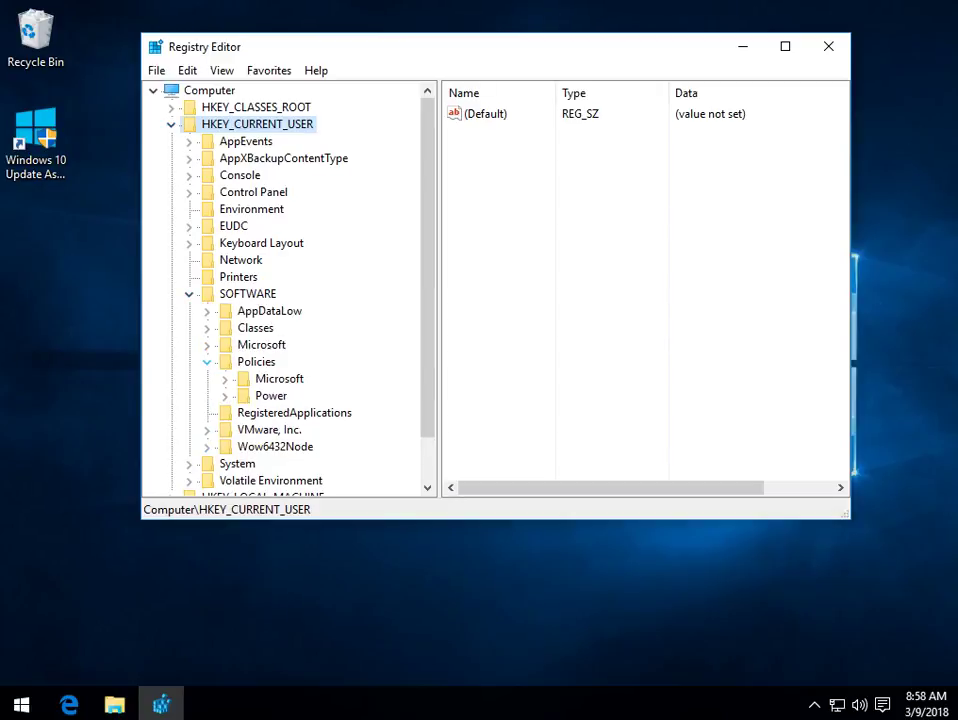
{"action": "scroll", "coordinate": [290, 290], "scroll_direction": "down", "scroll_amount": 1}
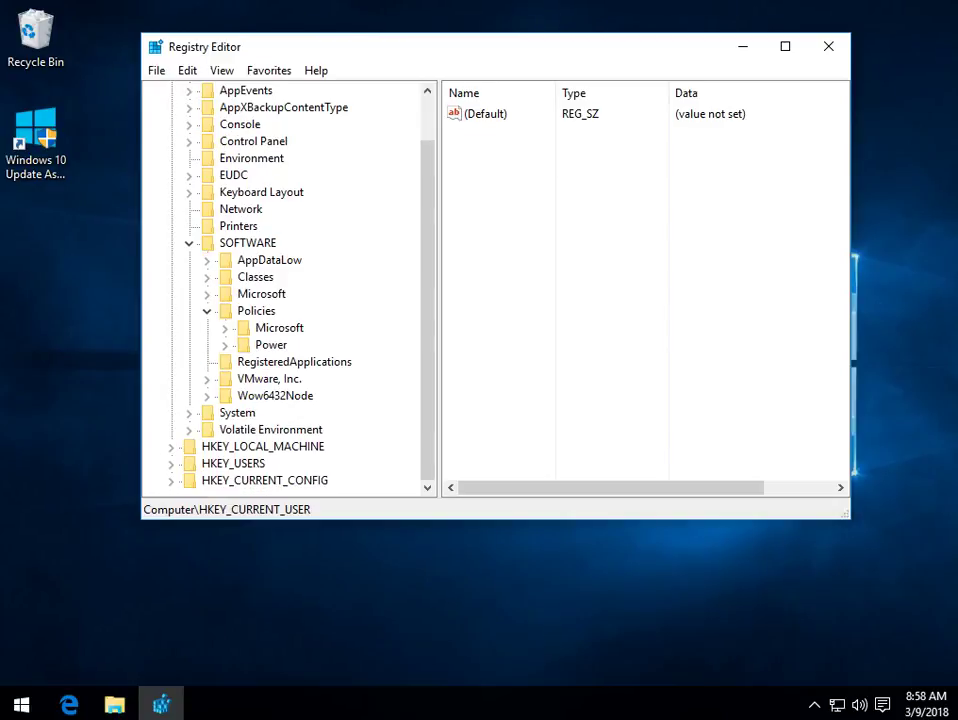
{"action": "left_click", "coordinate": [225, 328]}
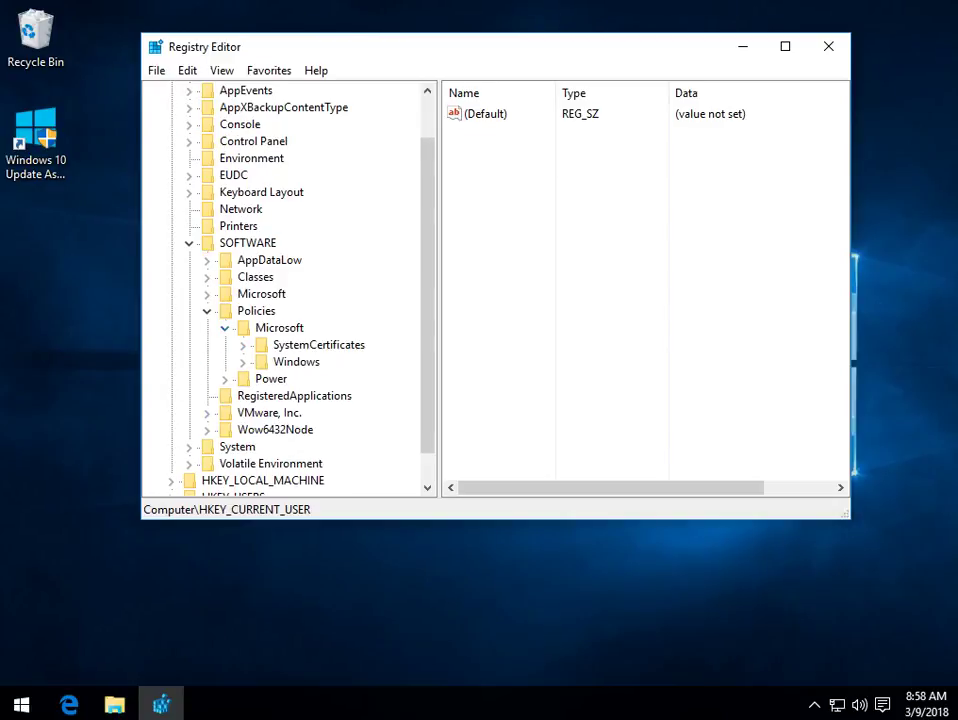
{"action": "left_click", "coordinate": [242, 362]}
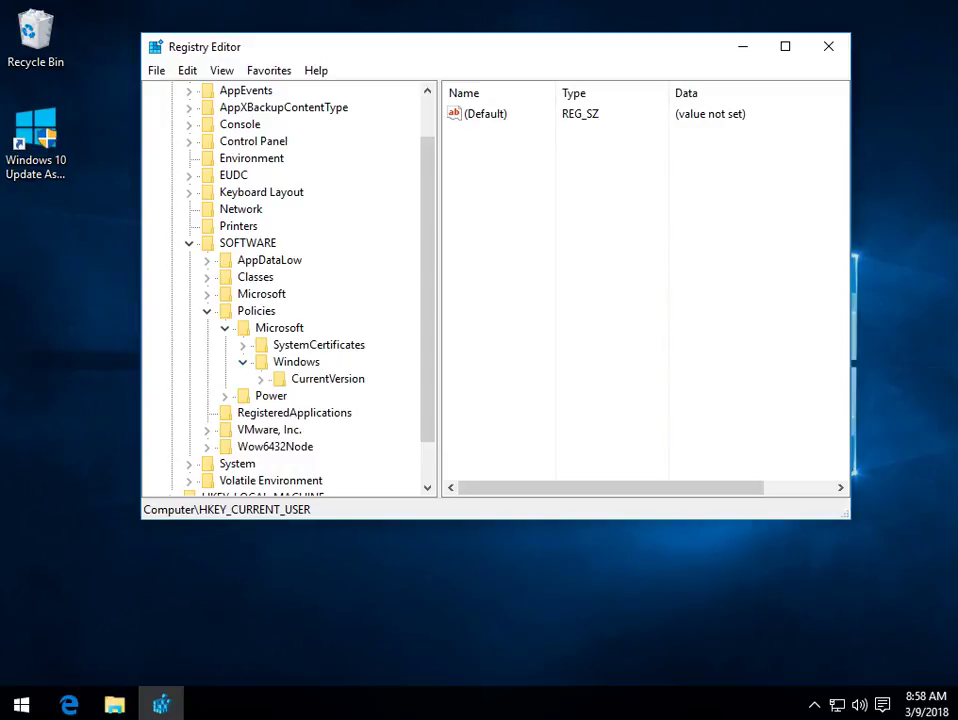
{"action": "left_click", "coordinate": [327, 379]}
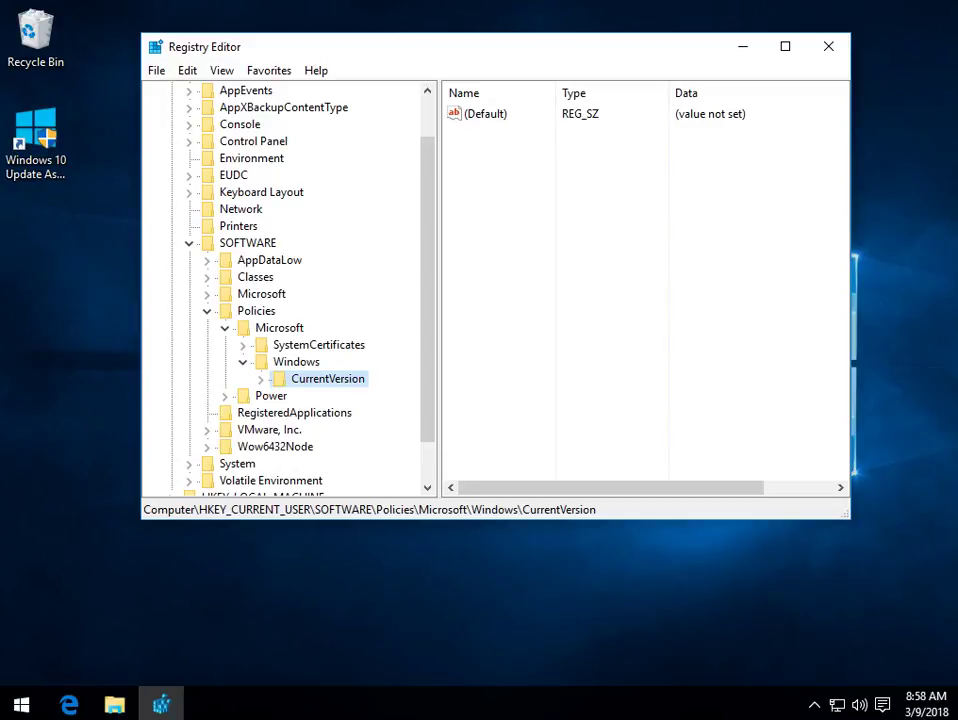
Create a DWORD (32-bit) value named EntryTime in the CurrentVersion key
{"action": "right_click", "coordinate": [337, 379]}
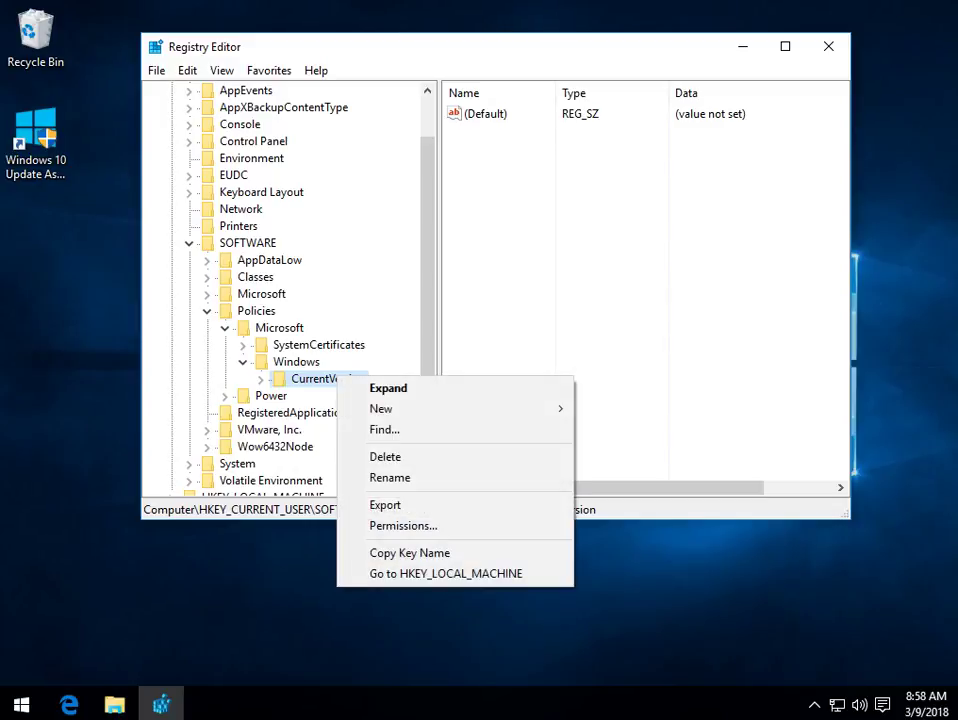
{"action": "mouse_move", "coordinate": [420, 408]}
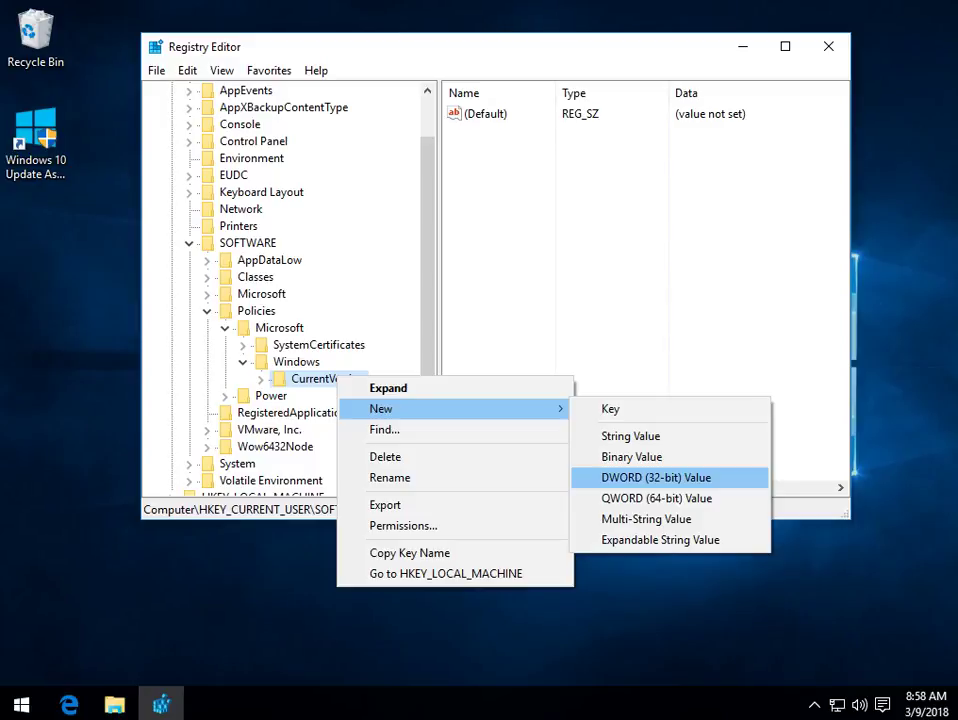
{"action": "left_click", "coordinate": [656, 477]}
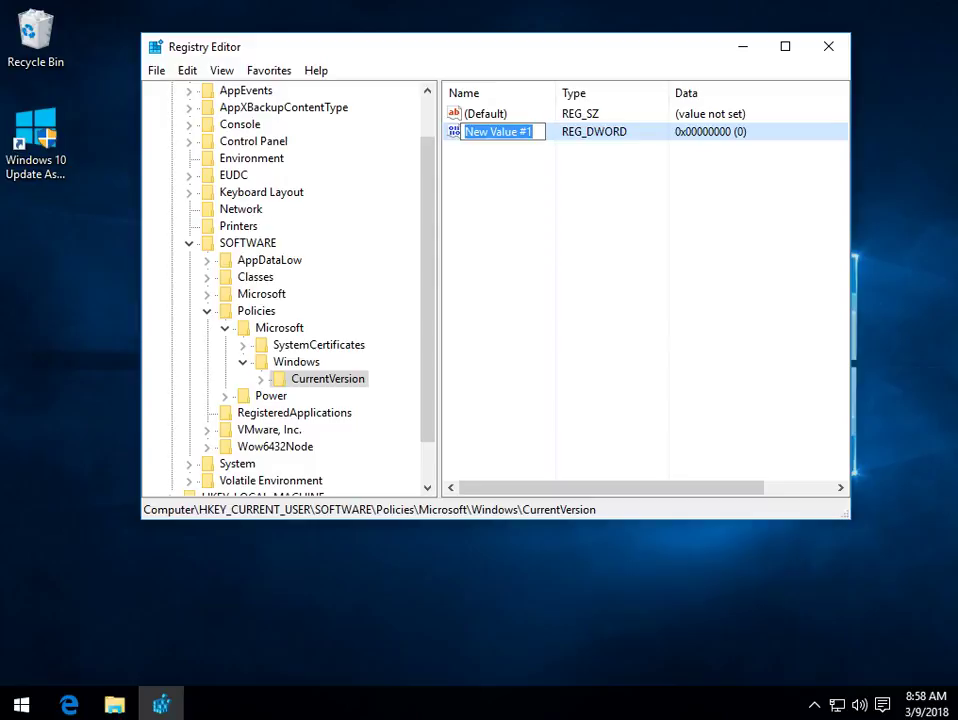
{"action": "type", "text": "EntryTime"}
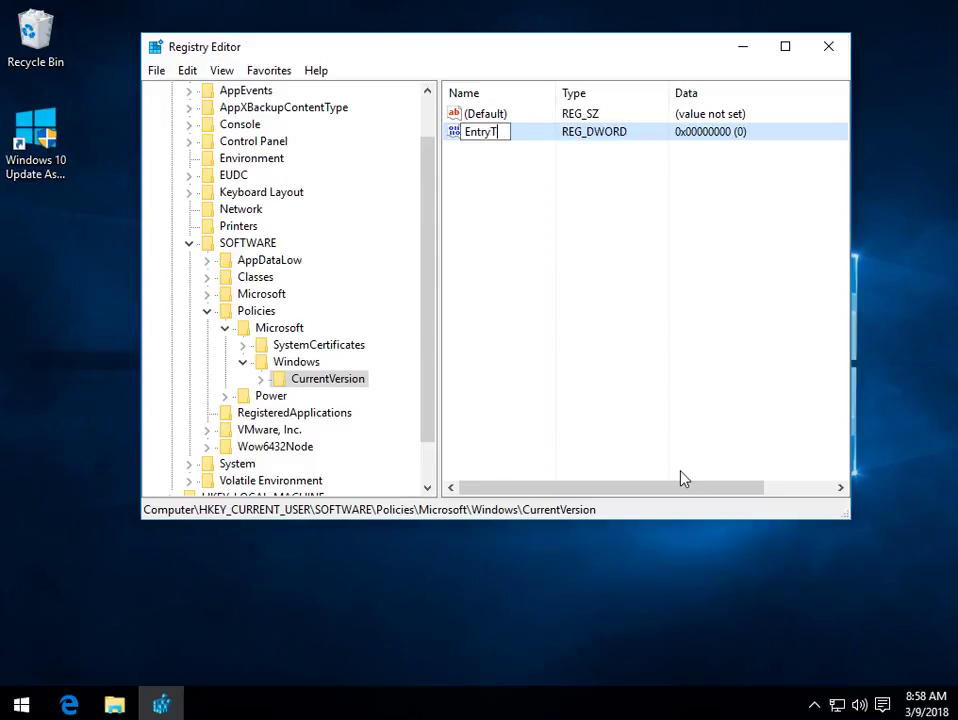
{"action": "key", "text": "Left"}
{"action": "key", "text": "Left"}
{"action": "key", "text": "Left"}
{"action": "key", "text": "Left"}
{"action": "key", "text": "Left"}
{"action": "key", "text": "Return"}
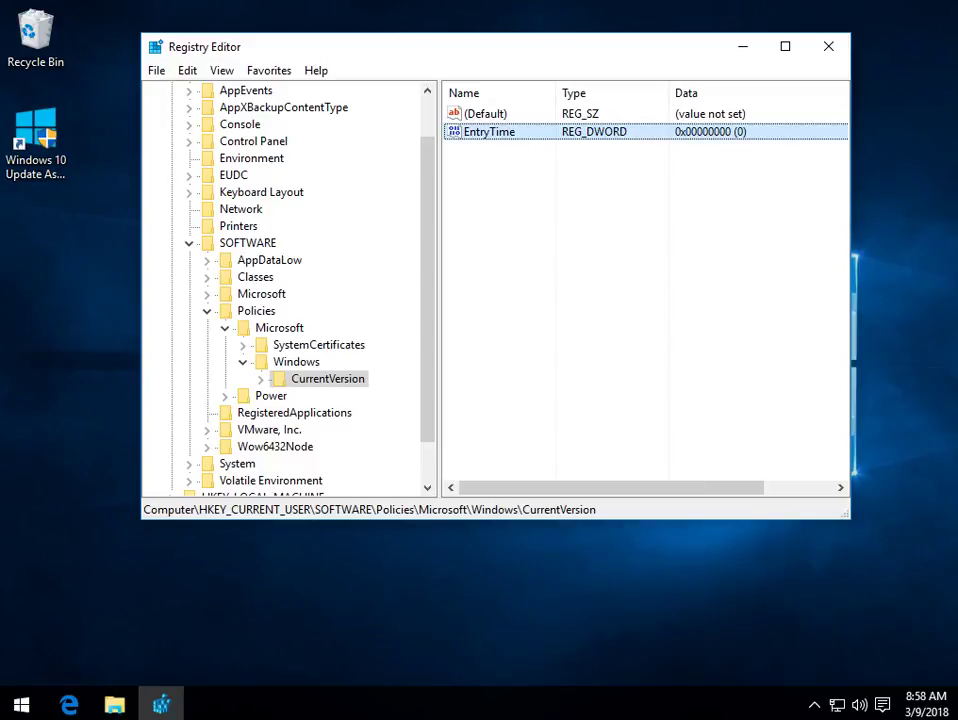
Add a second DWORD (32-bit) value named ExitTime to the CurrentVersion key
{"action": "right_click", "coordinate": [326, 380]}
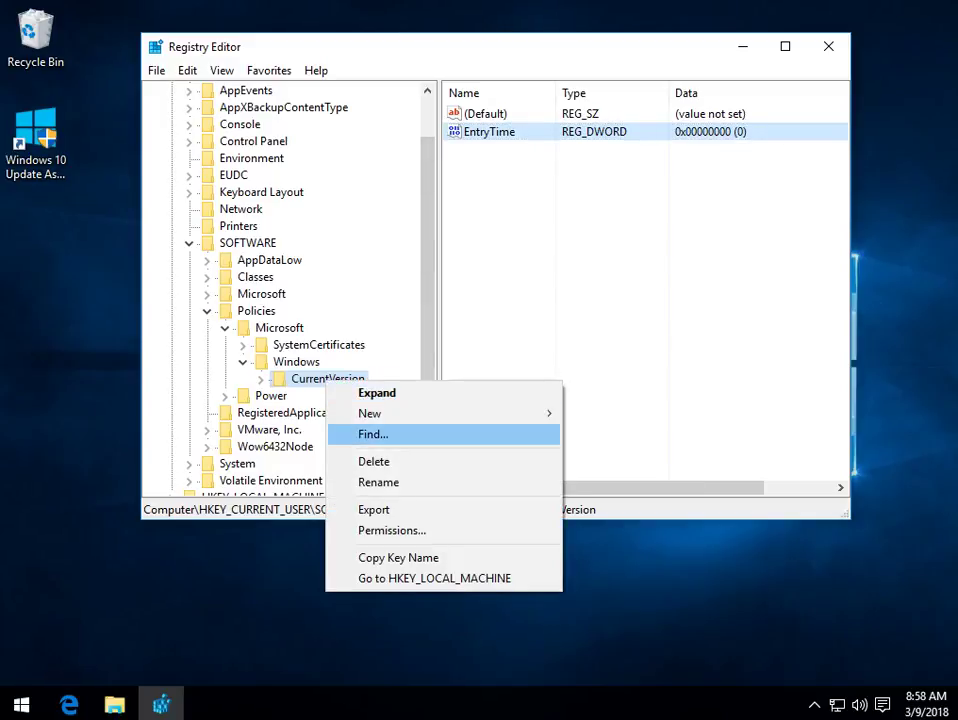
{"action": "key", "text": "Right"}
{"action": "key", "text": "Down"}
{"action": "key", "text": "Down"}
{"action": "key", "text": "Down"}
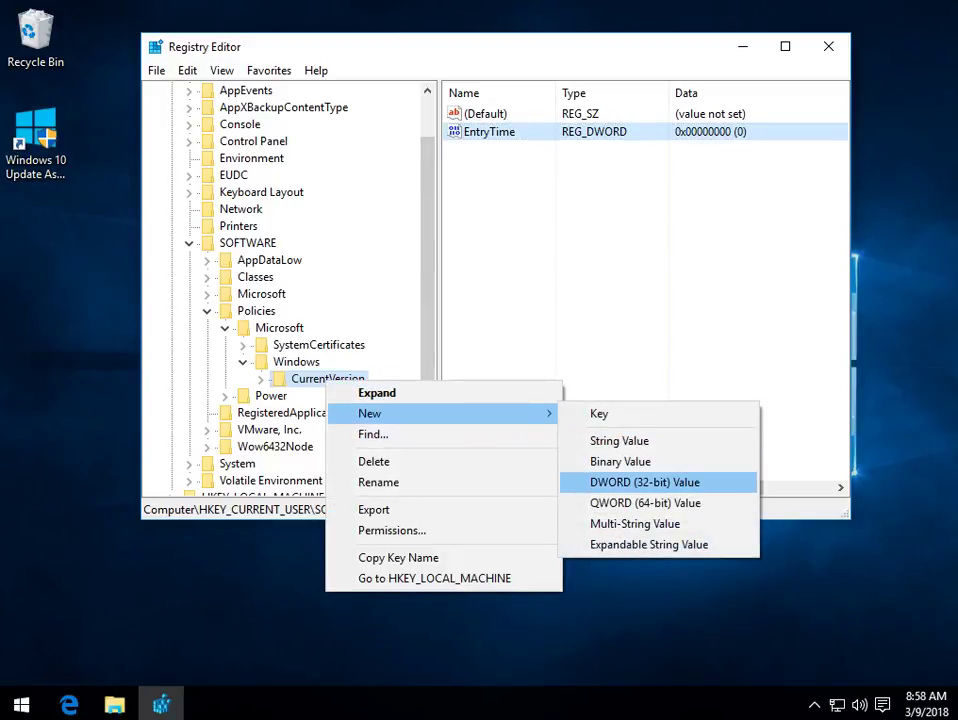
{"action": "key", "text": "Return"}
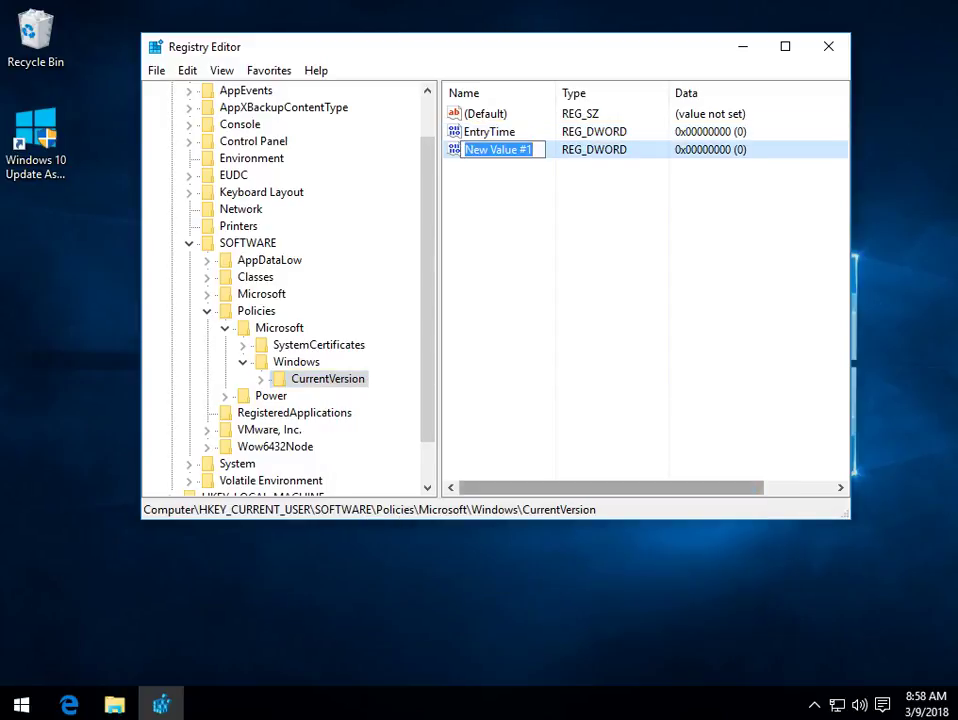
{"action": "type", "text": "ExitTi"}
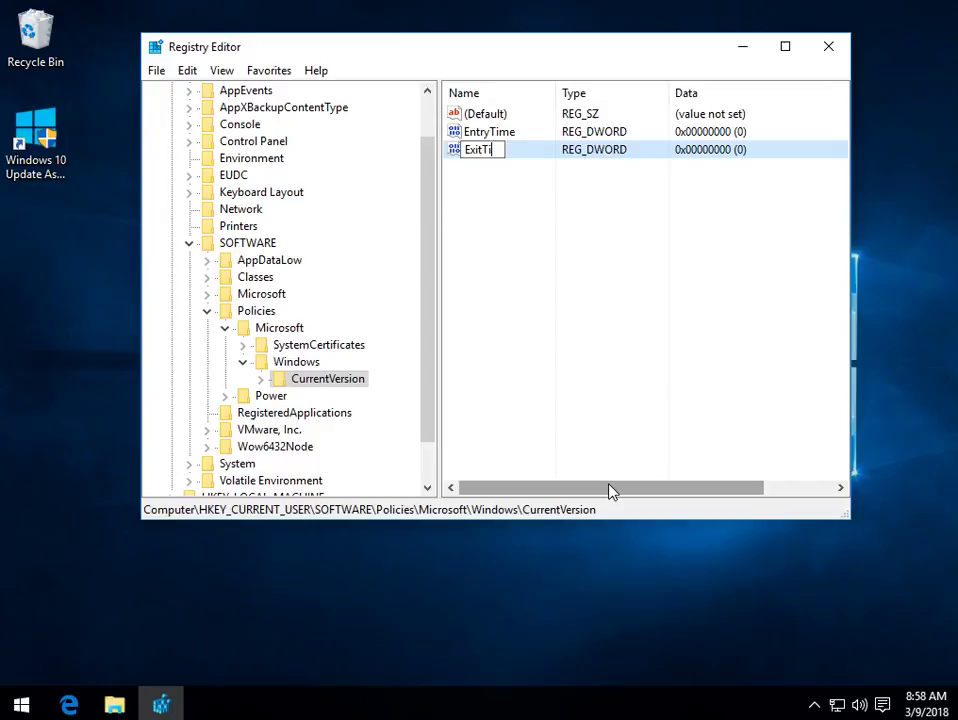
{"action": "type", "text": "me"}
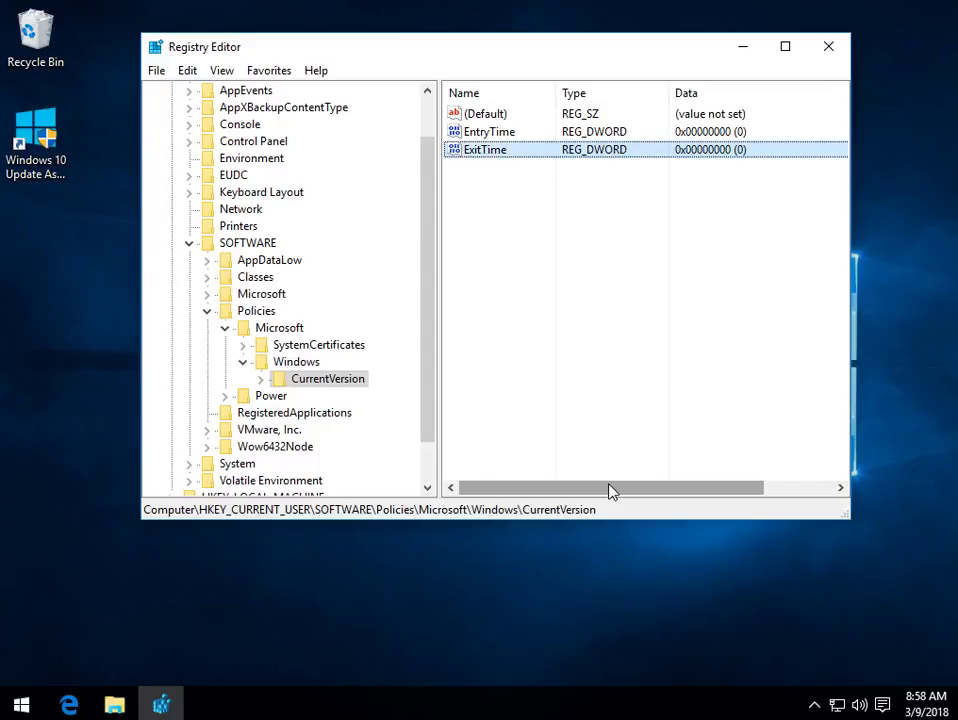
{"action": "key", "text": "Return"}
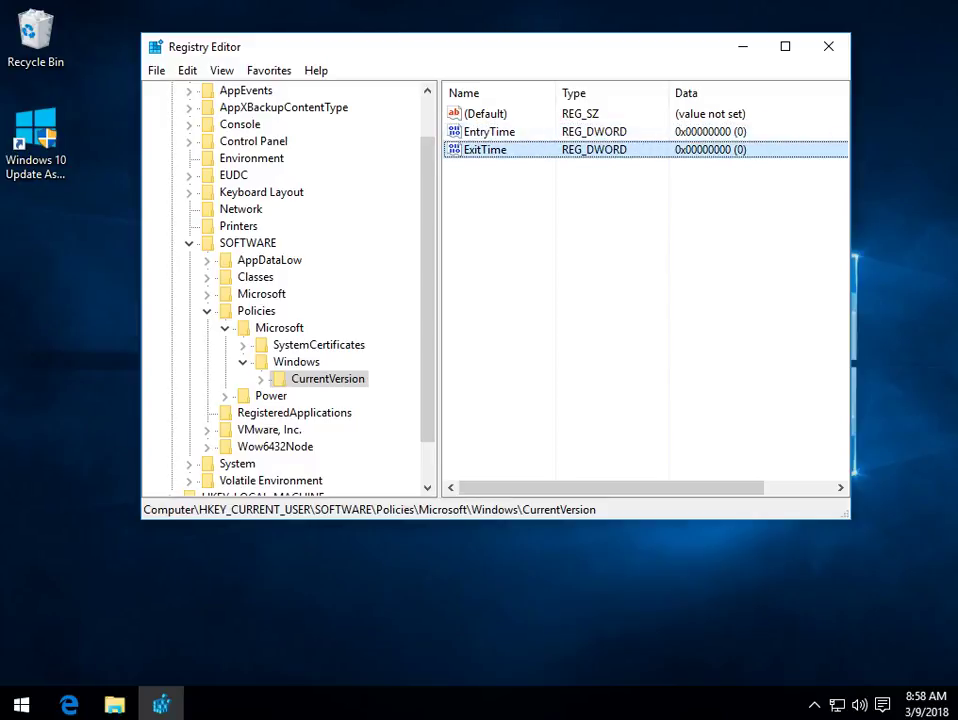
{"action": "double_click", "coordinate": [489, 131]}
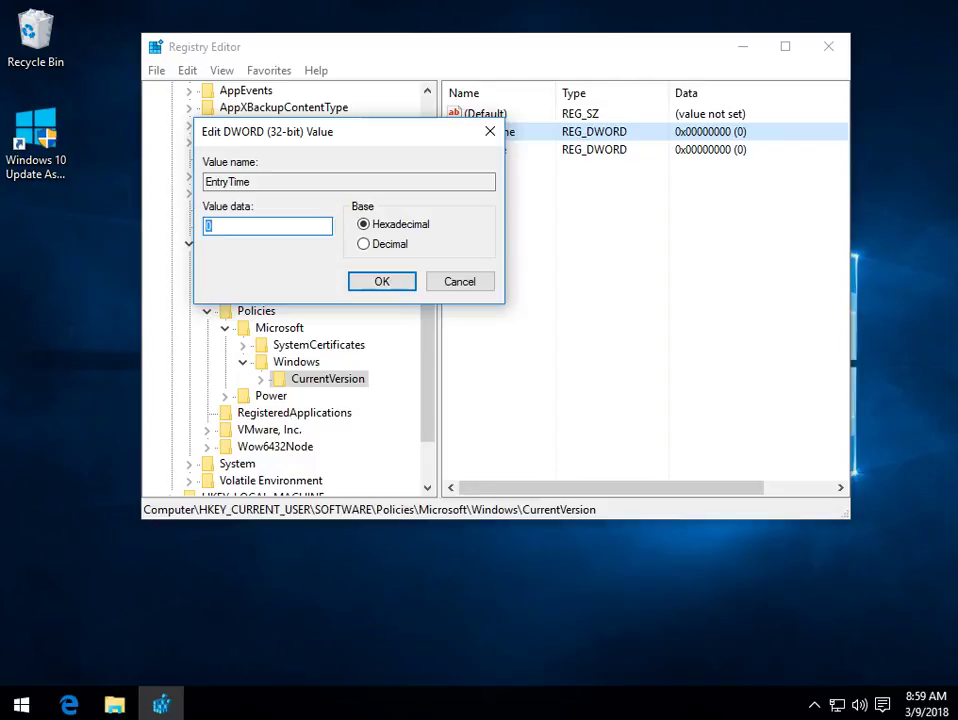
{"action": "type", "text": "60"}
{"action": "key", "text": "ctrl+a"}
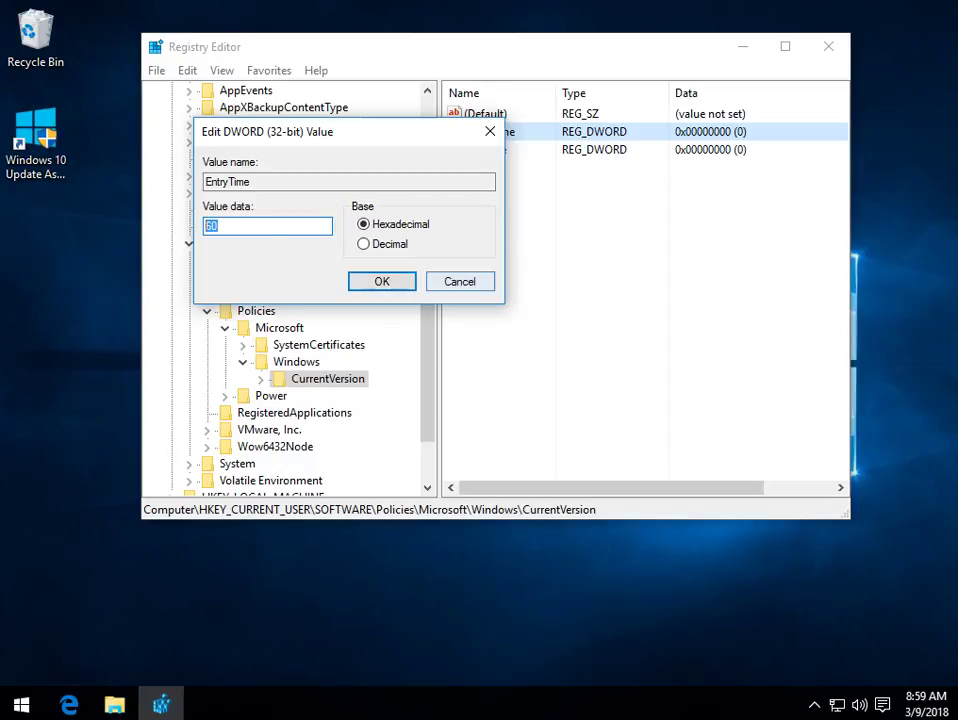
{"action": "left_click", "coordinate": [459, 281]}
Set the ExitTime value data to 120 with the hexadecimal base
{"action": "left_click", "coordinate": [485, 149]}
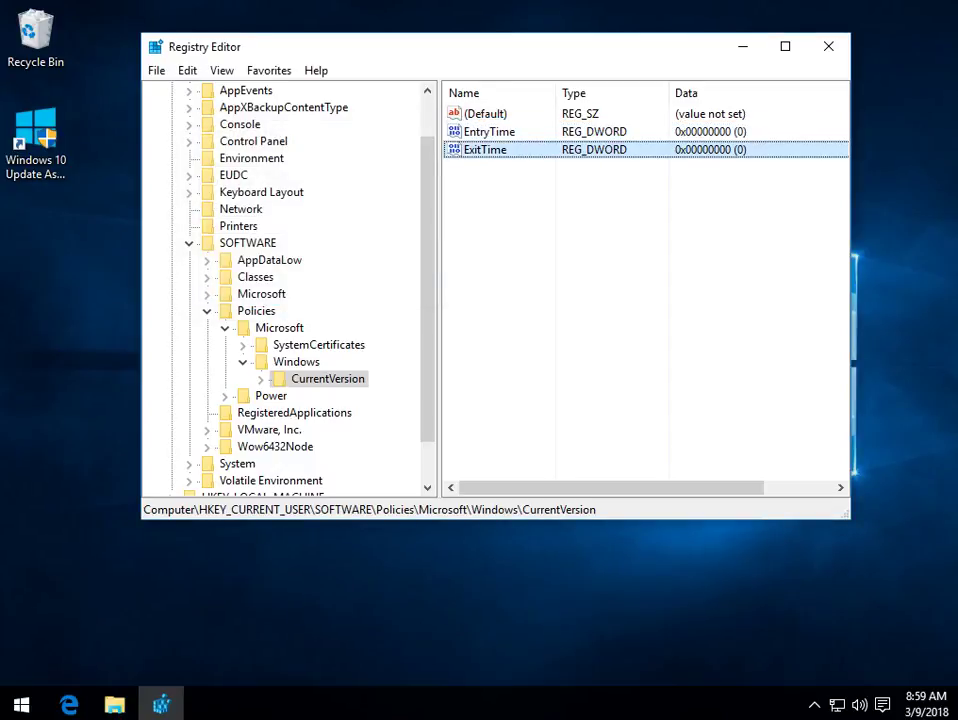
{"action": "key", "text": "Return"}
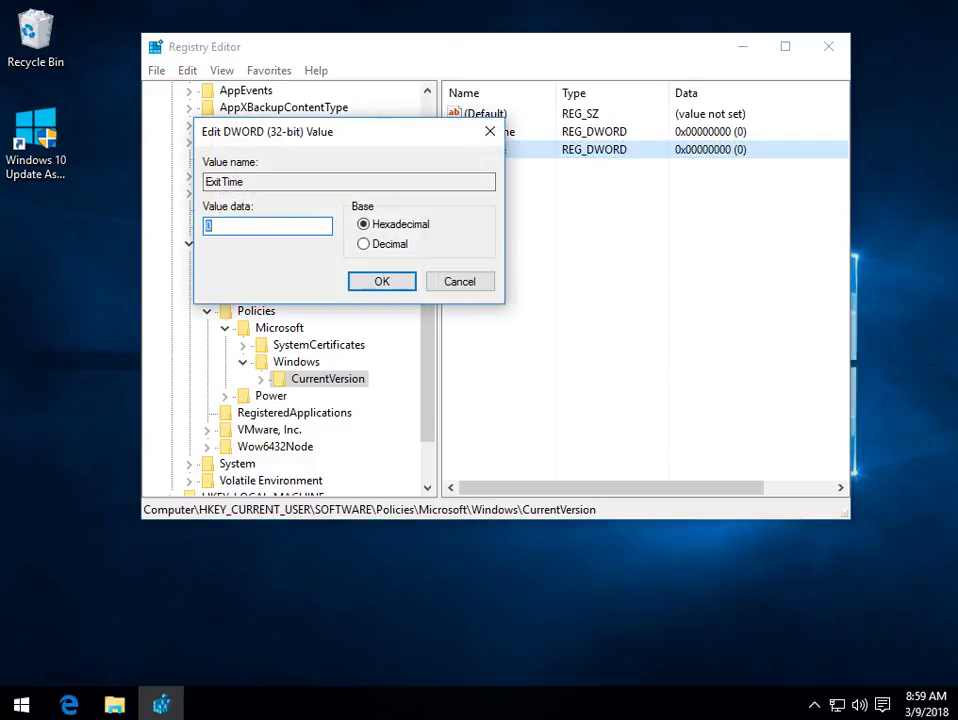
{"action": "type", "text": "120"}
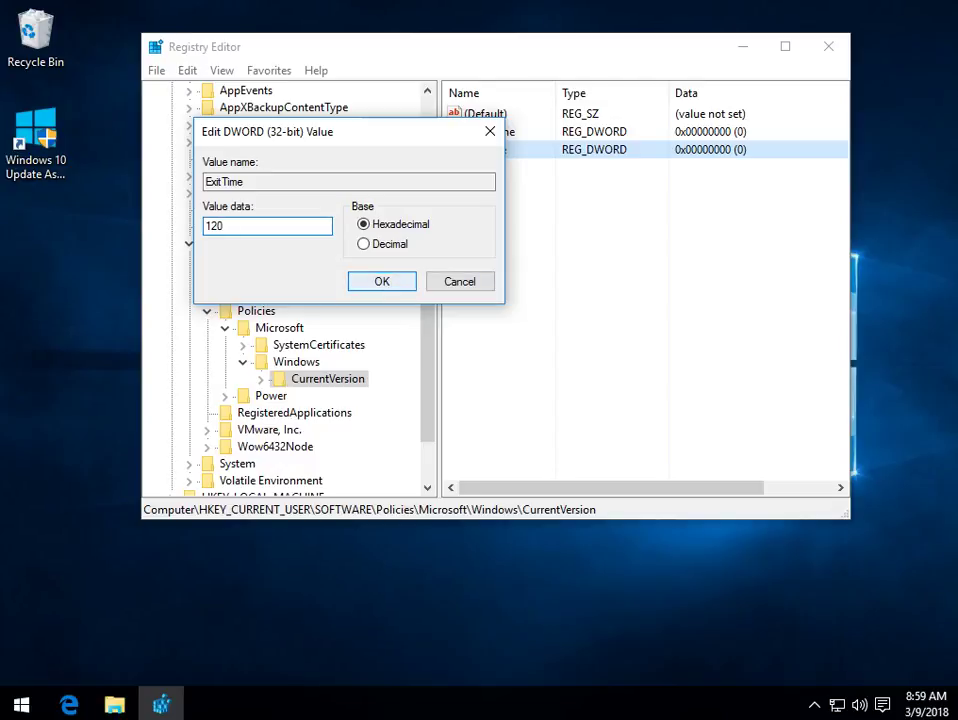
{"action": "key", "text": "Return"}
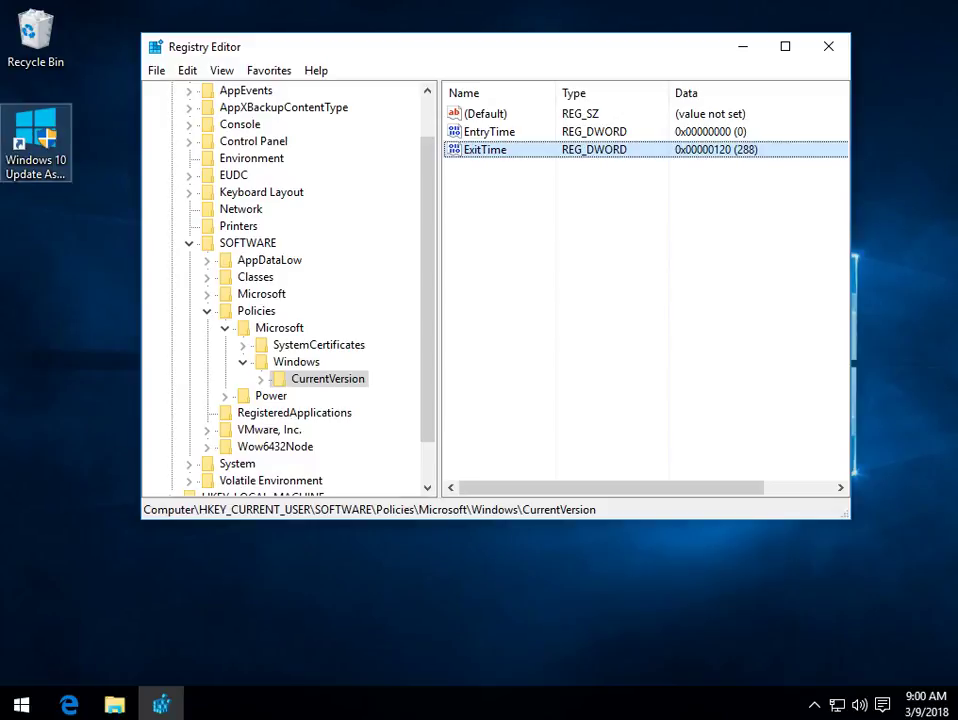
Switch the ExitTime value to the decimal base and set its data to 120
{"action": "key", "text": "Return"}
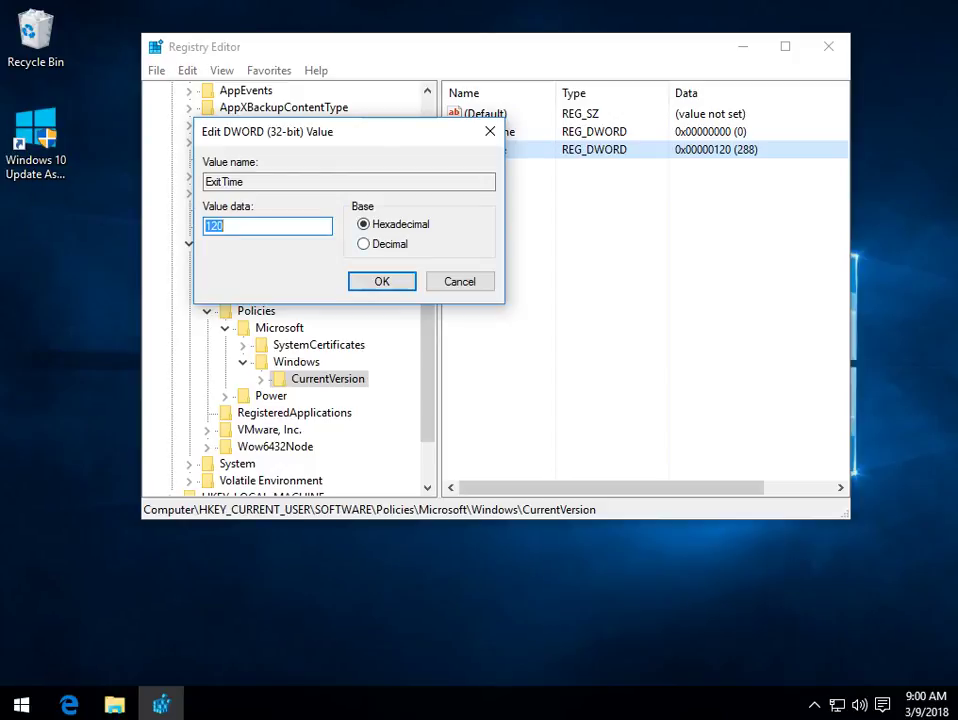
{"action": "key", "text": "alt+d"}
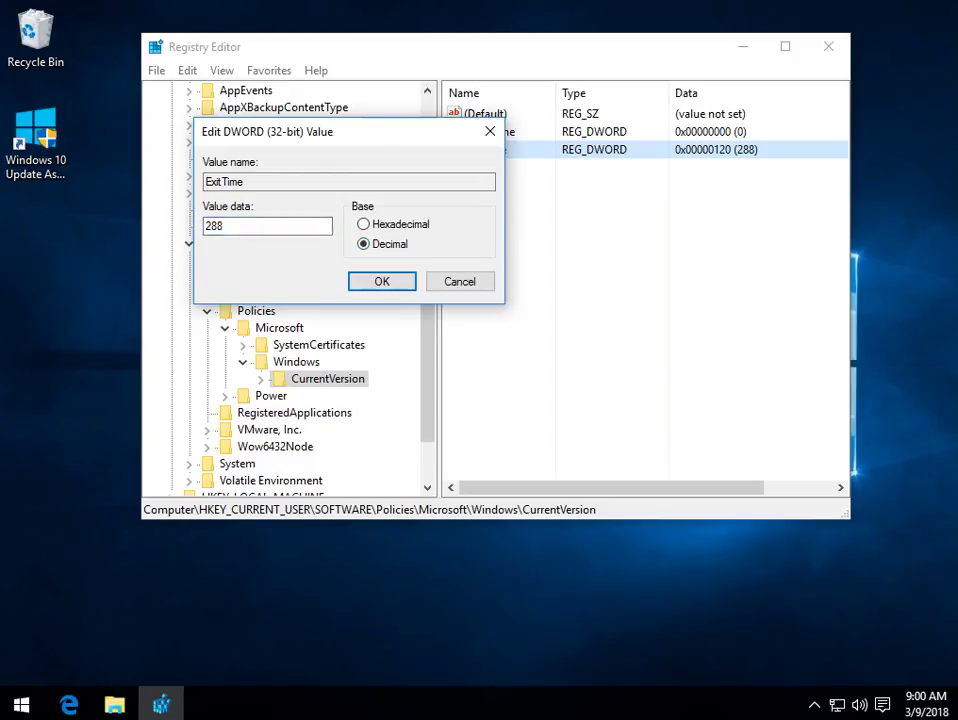
{"action": "key", "text": "alt+v"}
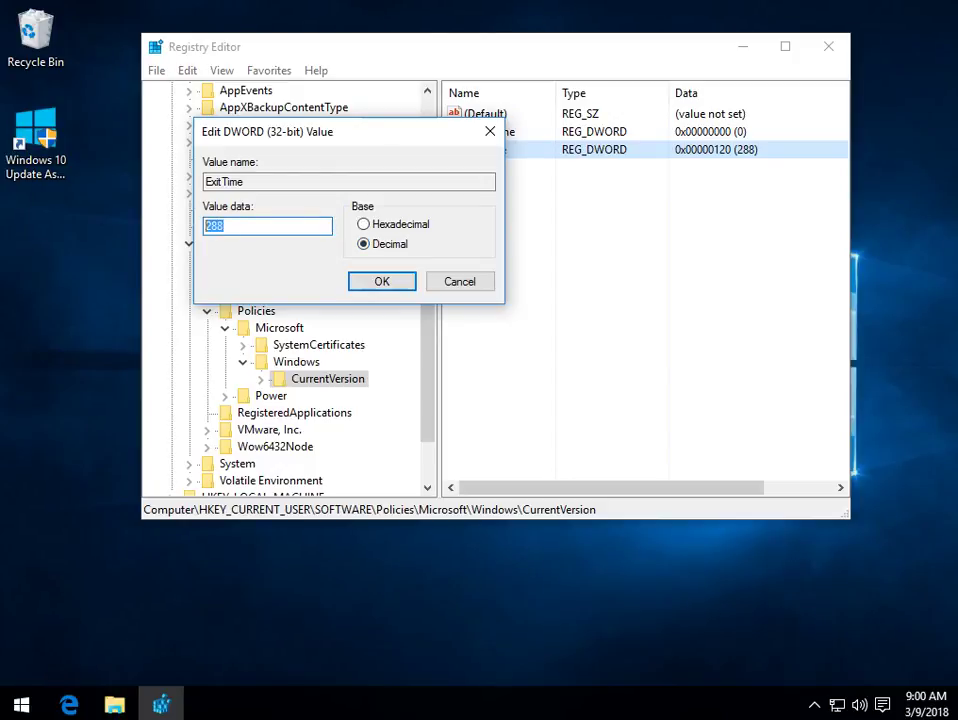
{"action": "type", "text": "120"}
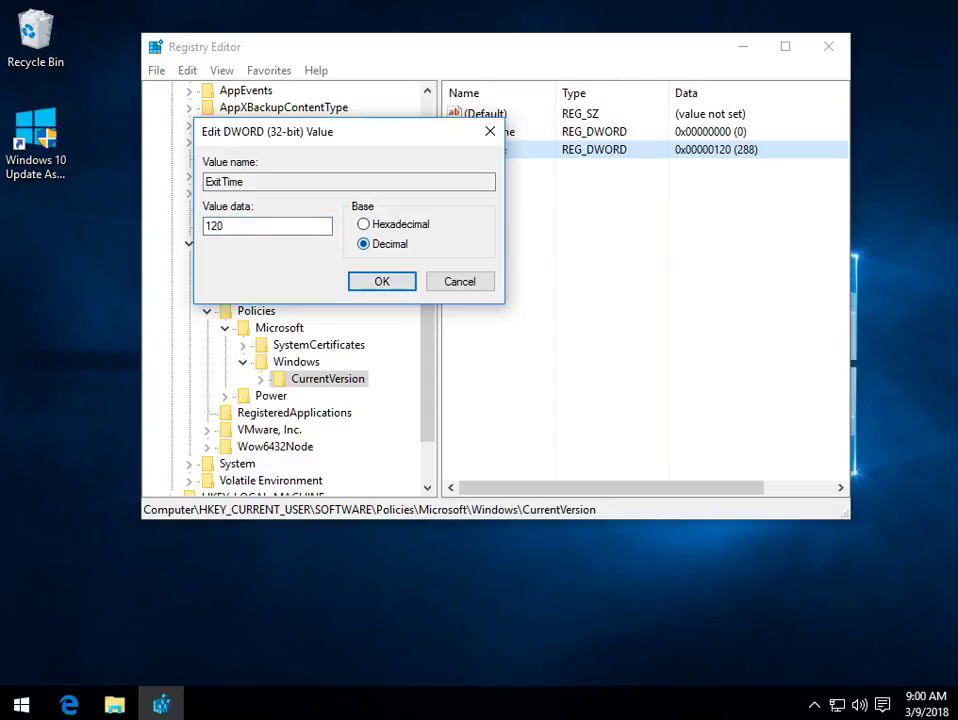
{"action": "key", "text": "Return"}
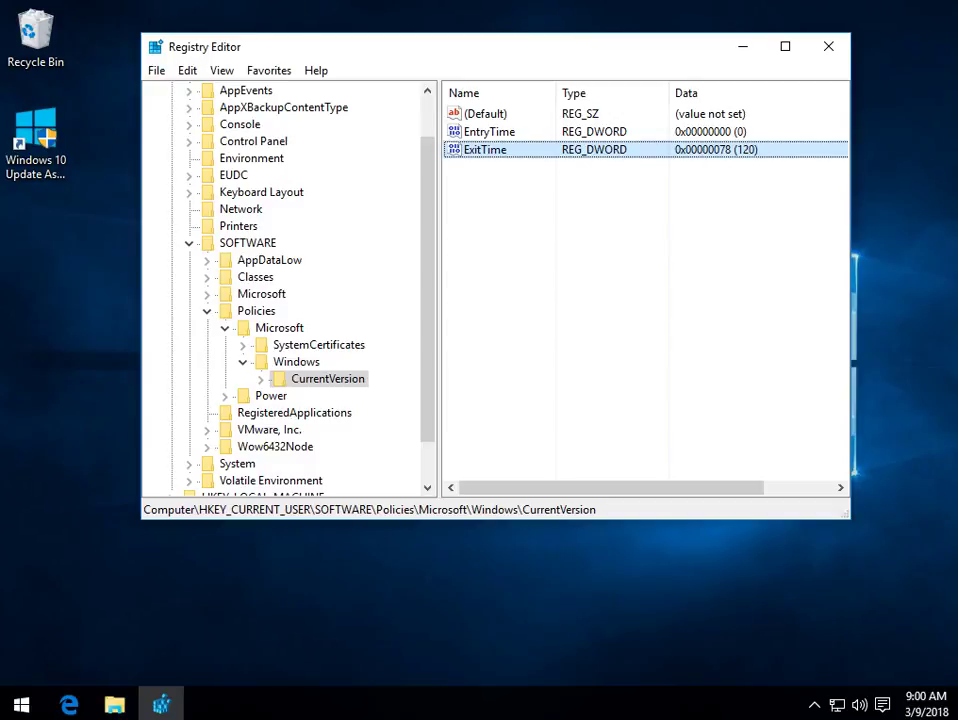
Set the EntryTime value data to 60 with the decimal base and close the Registry Editor
{"action": "double_click", "coordinate": [489, 131]}
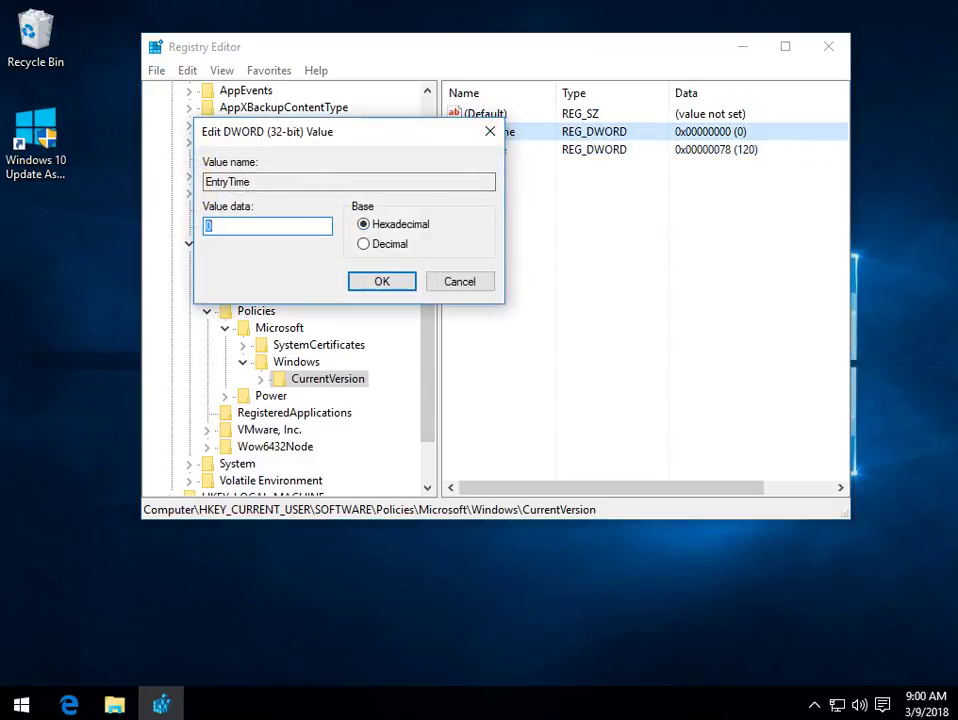
{"action": "key", "text": "alt+d"}
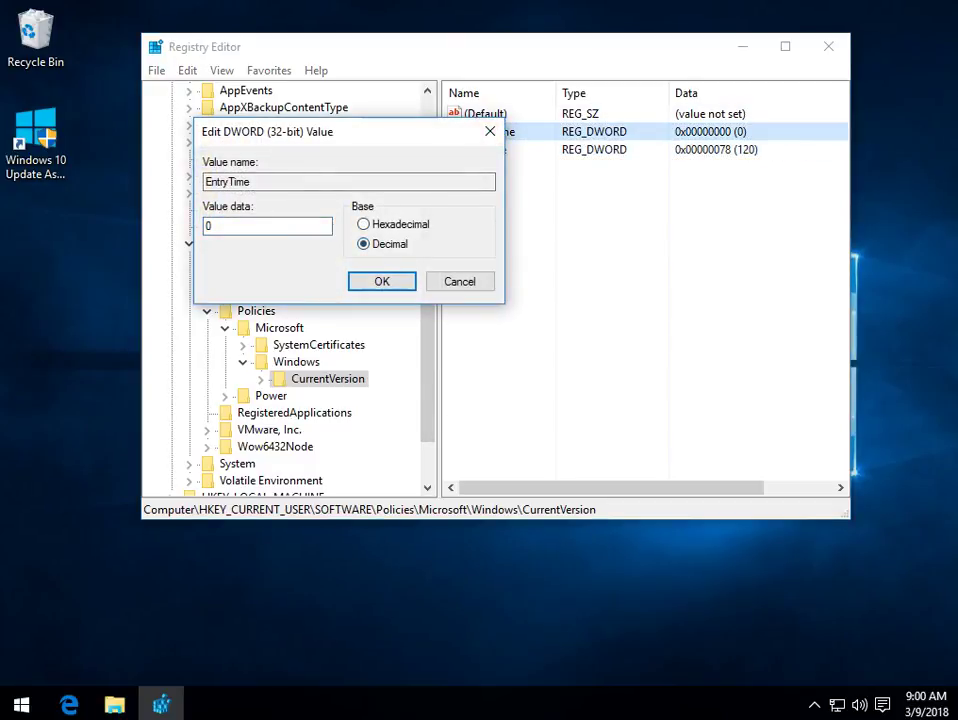
{"action": "key", "text": "shift+Tab"}
{"action": "type", "text": "60"}
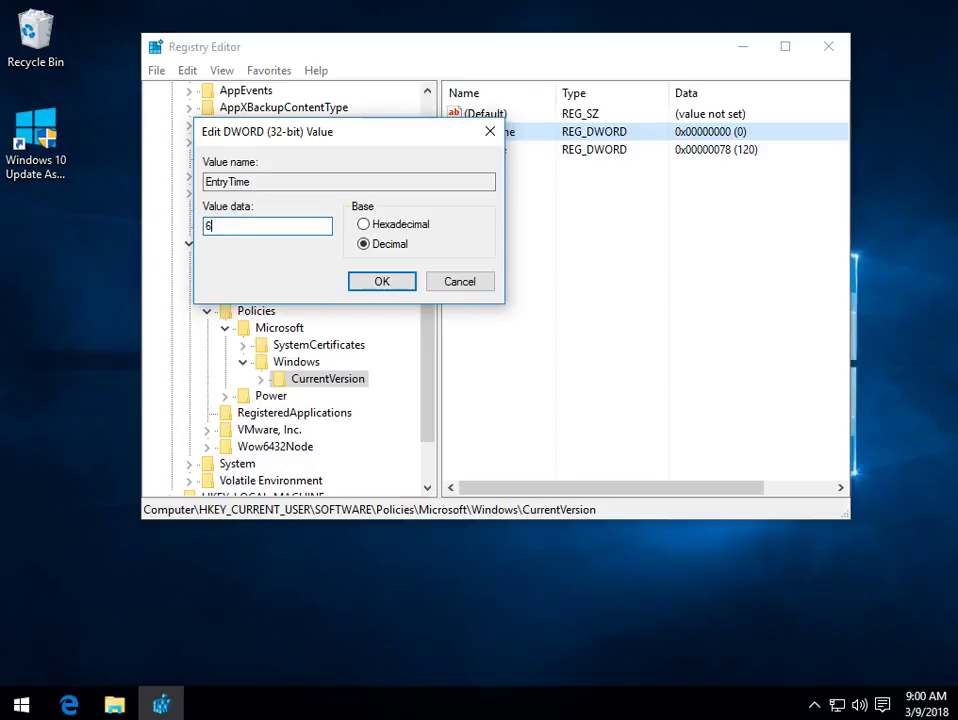
{"action": "key", "text": "Return"}
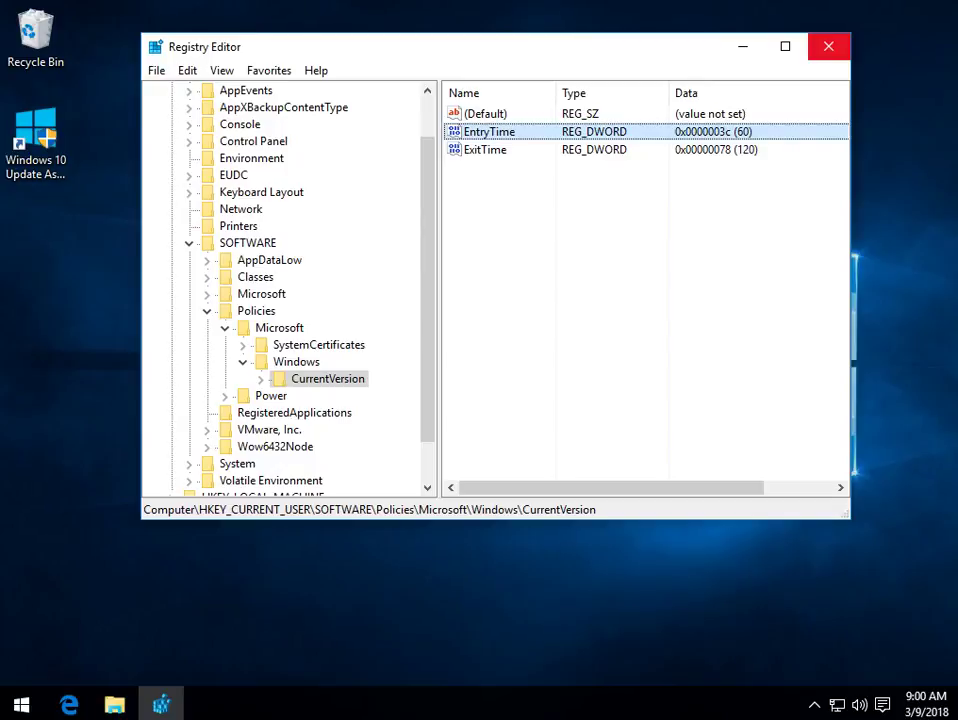
{"action": "left_click", "coordinate": [828, 46]}
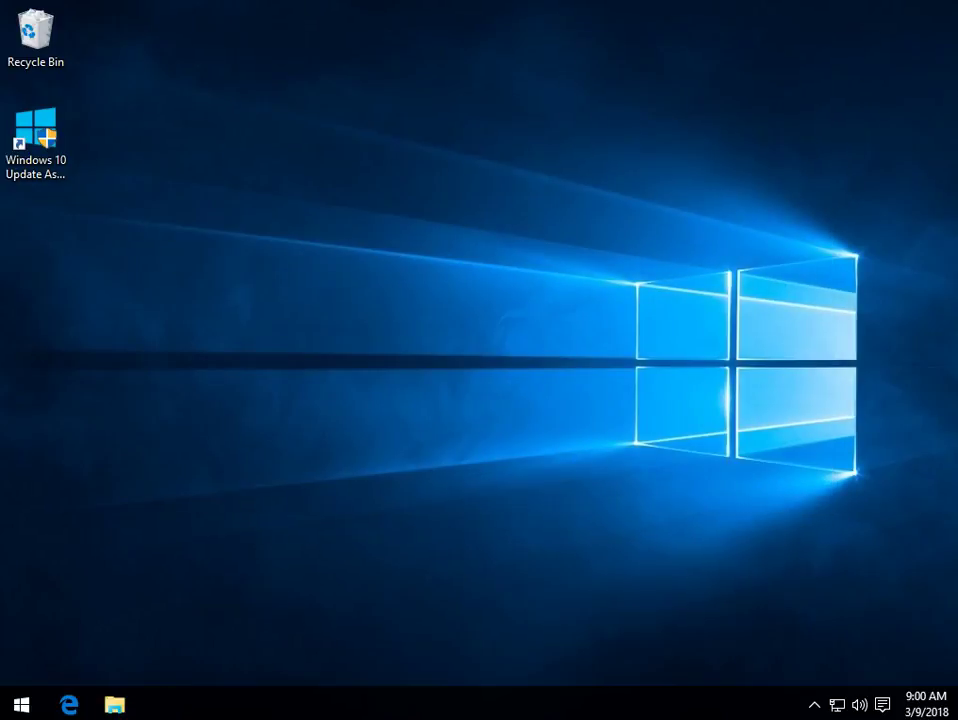